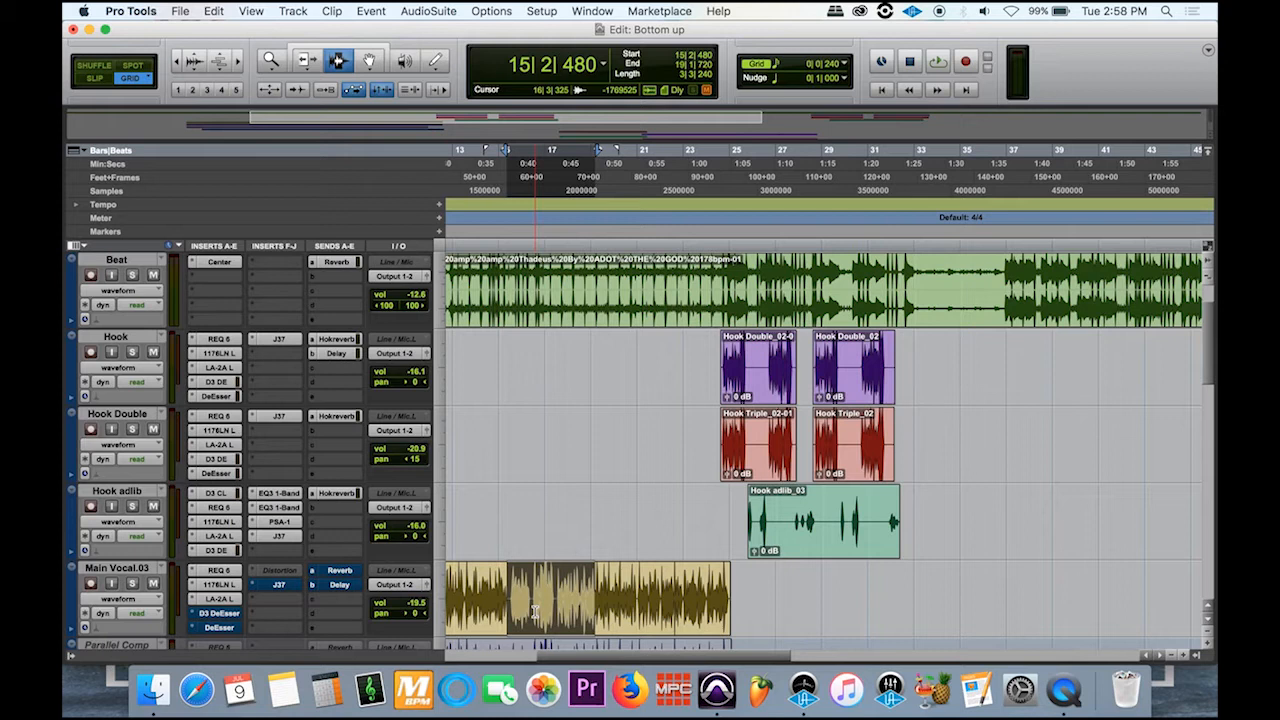
- Play back the selected phrase on the Main Vocal.03 track twice to listen for harsh sibilance
{"action": "key", "text": "space"}
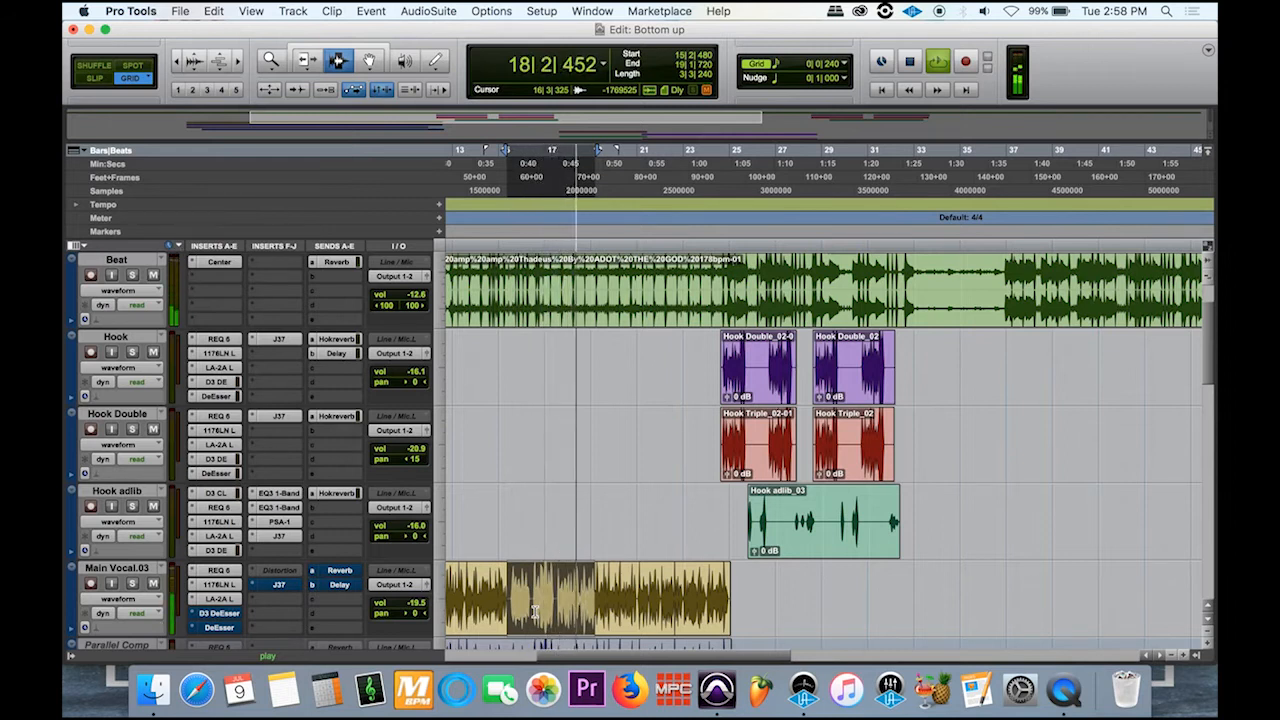
{"action": "key", "text": "space"}
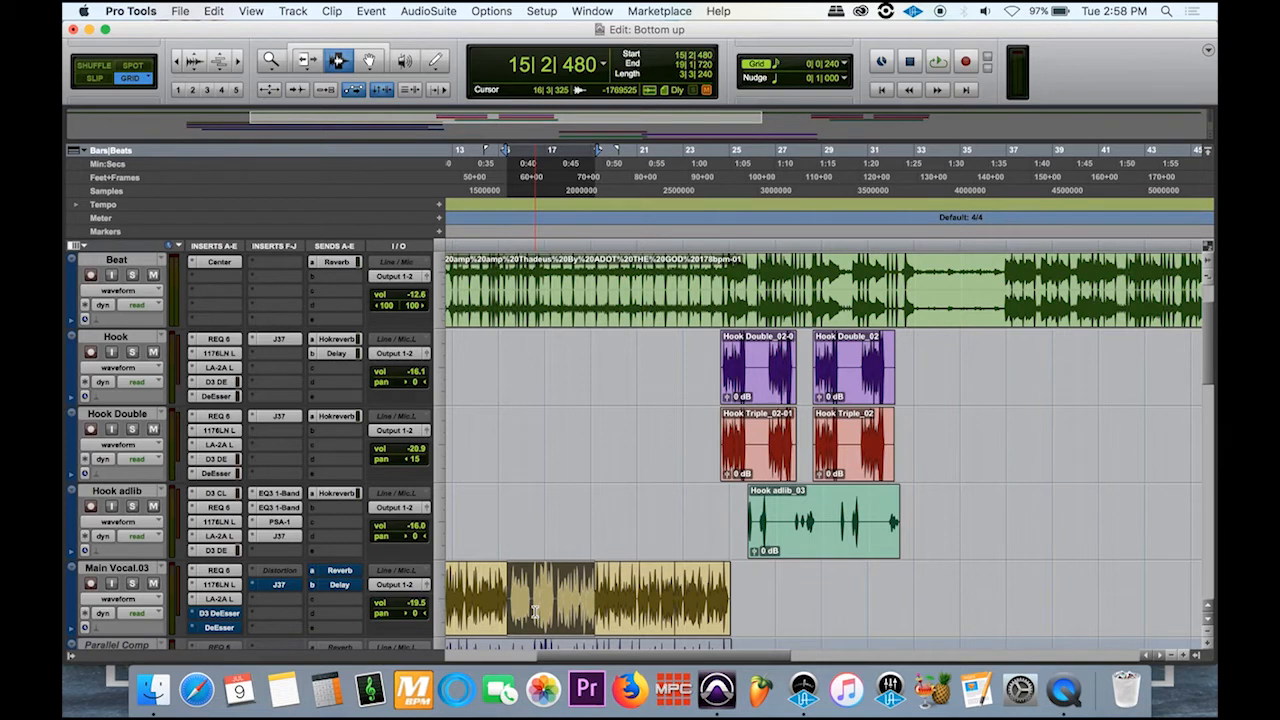
{"action": "key", "text": "space"}
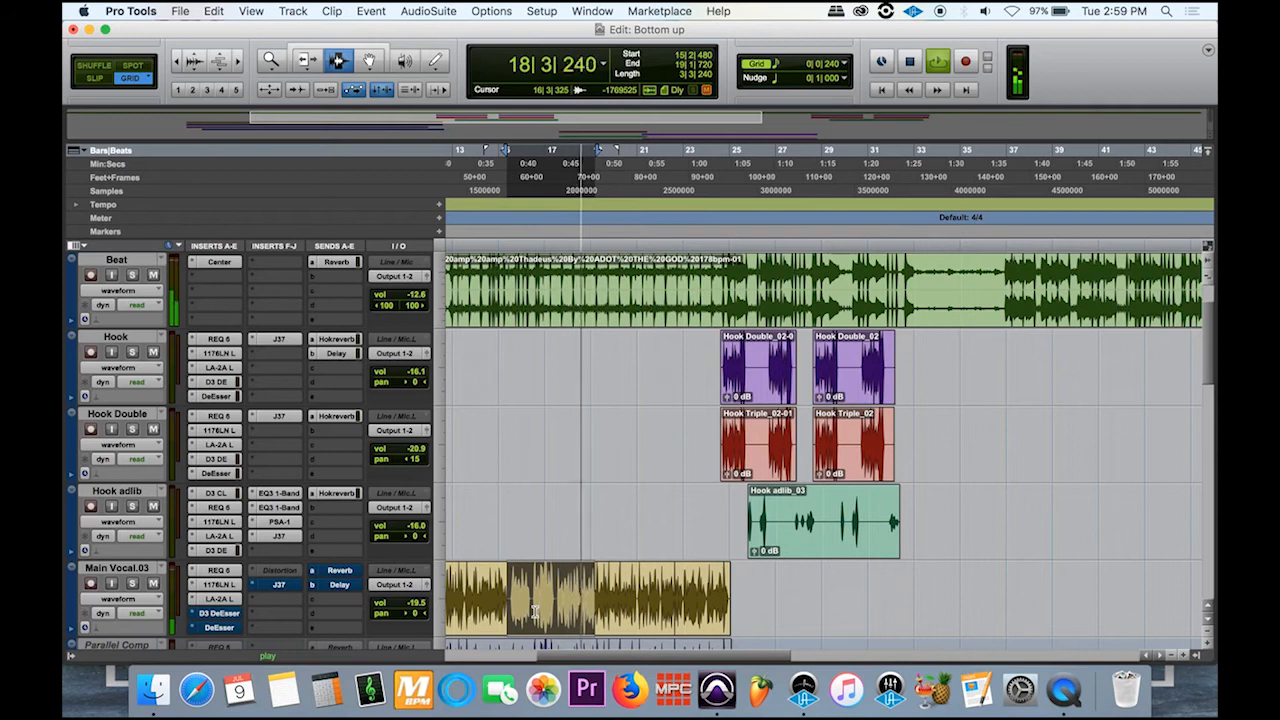
{"action": "key", "text": "space"}
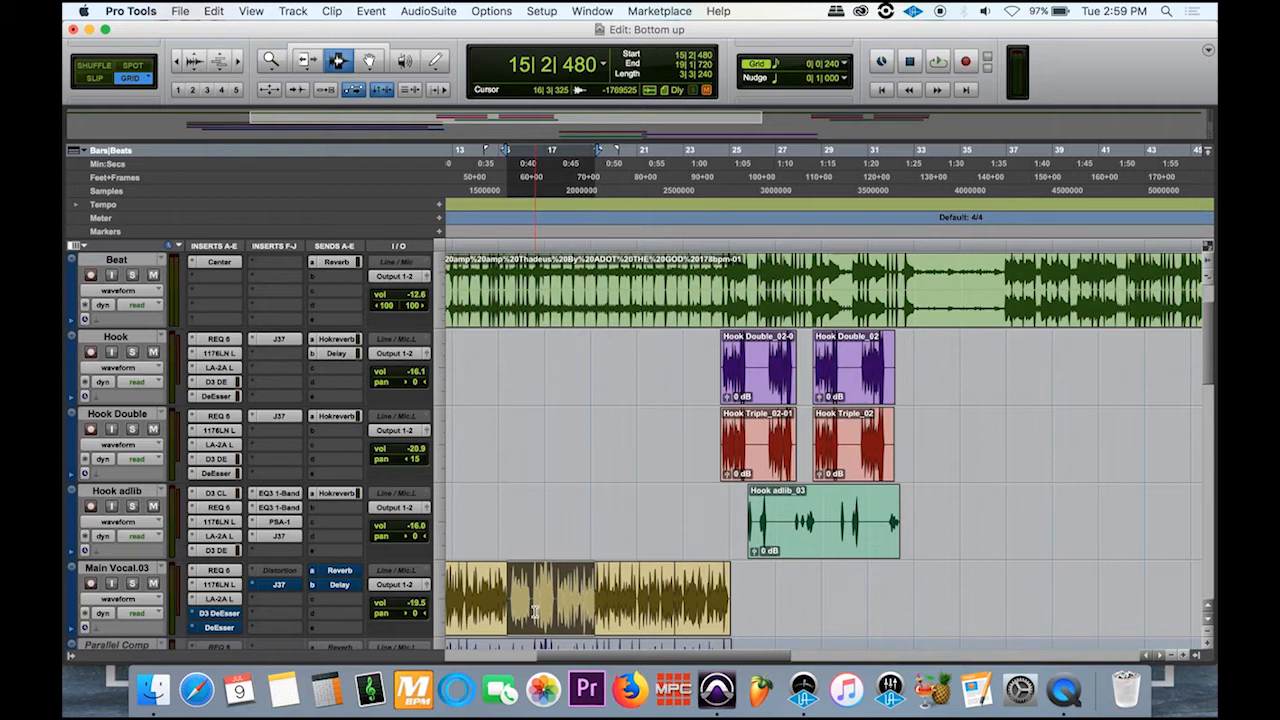
- Open the D3 DeEsser insert on the Main Vocal.03 track and move its window lower over the timeline
{"action": "left_click", "coordinate": [217, 614]}
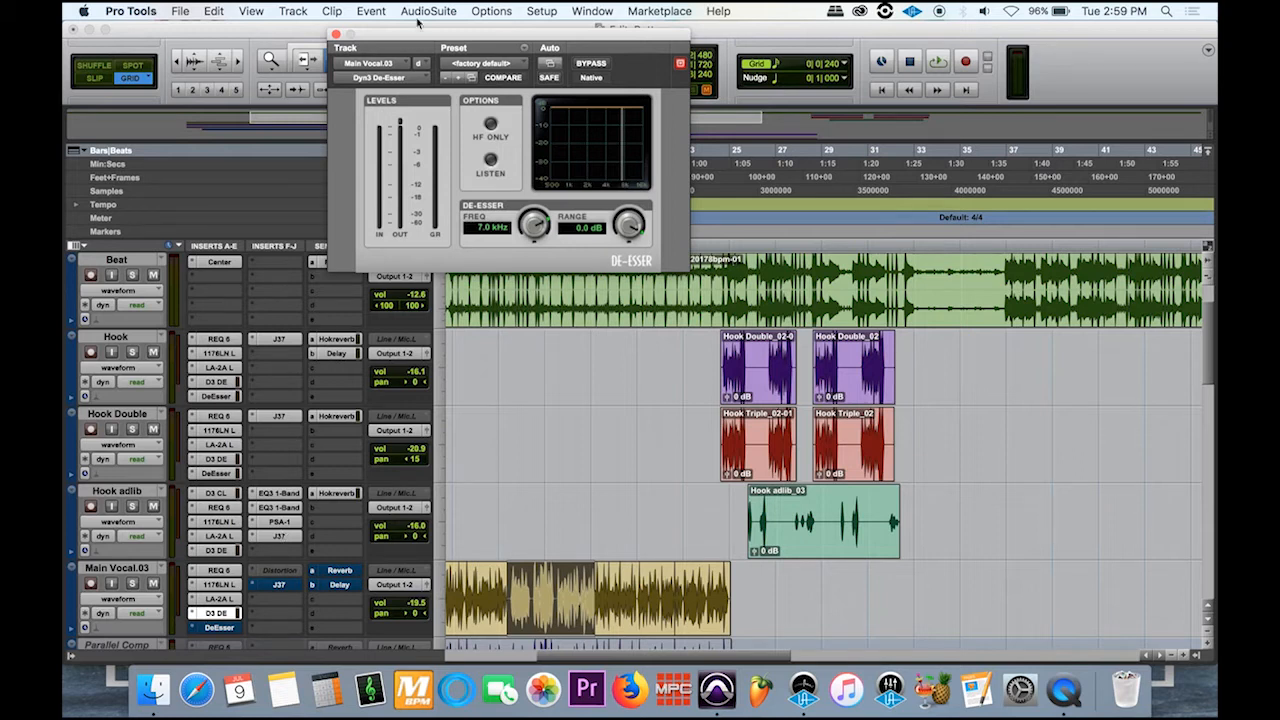
{"action": "left_click_drag", "start_coordinate": [423, 46], "coordinate": [471, 151]}
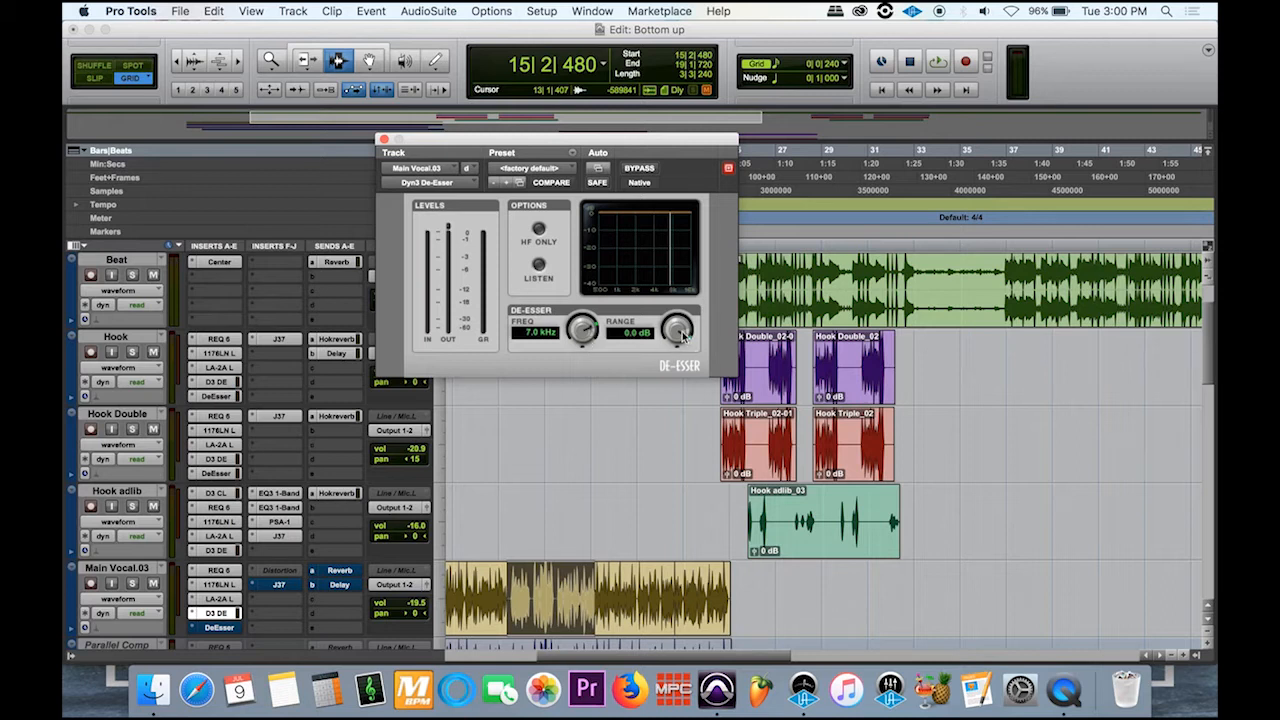
- Try the de-esser's range at -8.6 dB, return it to 0.0 dB, and lower the frequency below 5.8 kHz
{"action": "left_click_drag", "start_coordinate": [688, 338], "coordinate": [682, 376]}
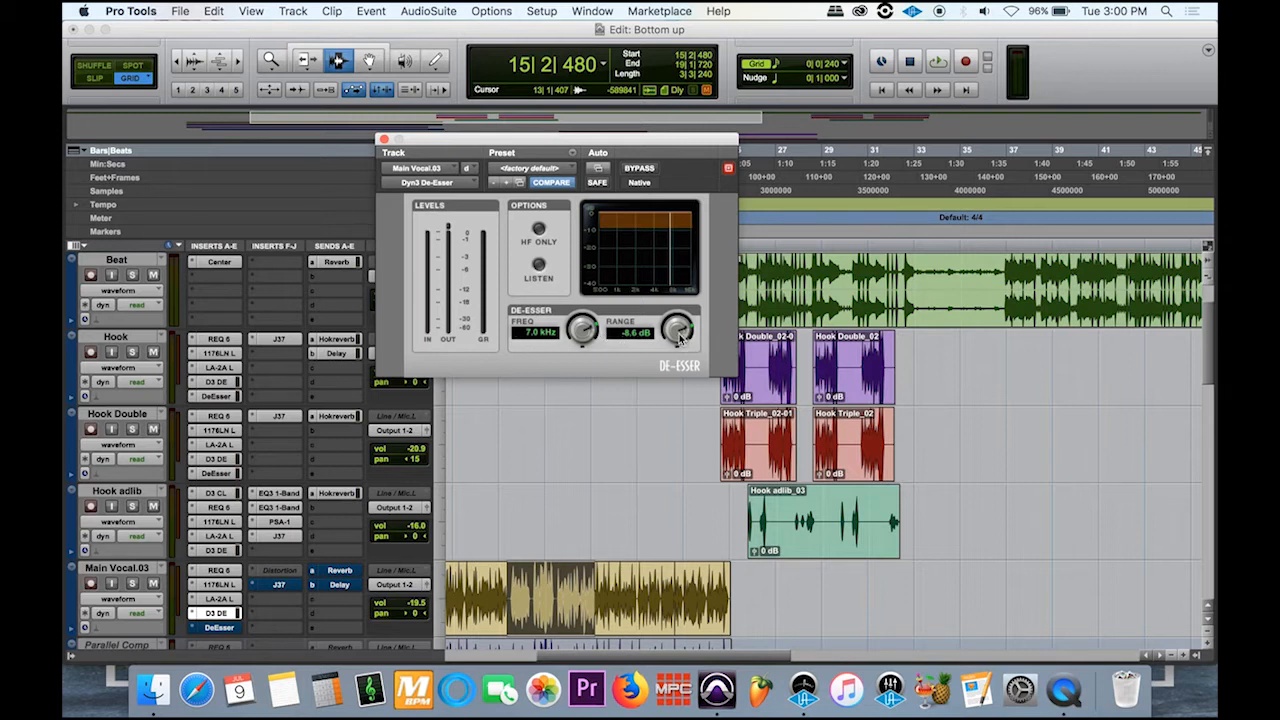
{"action": "left_click_drag", "start_coordinate": [678, 330], "coordinate": [680, 296]}
{"action": "left_click_drag", "start_coordinate": [582, 331], "coordinate": [585, 345]}
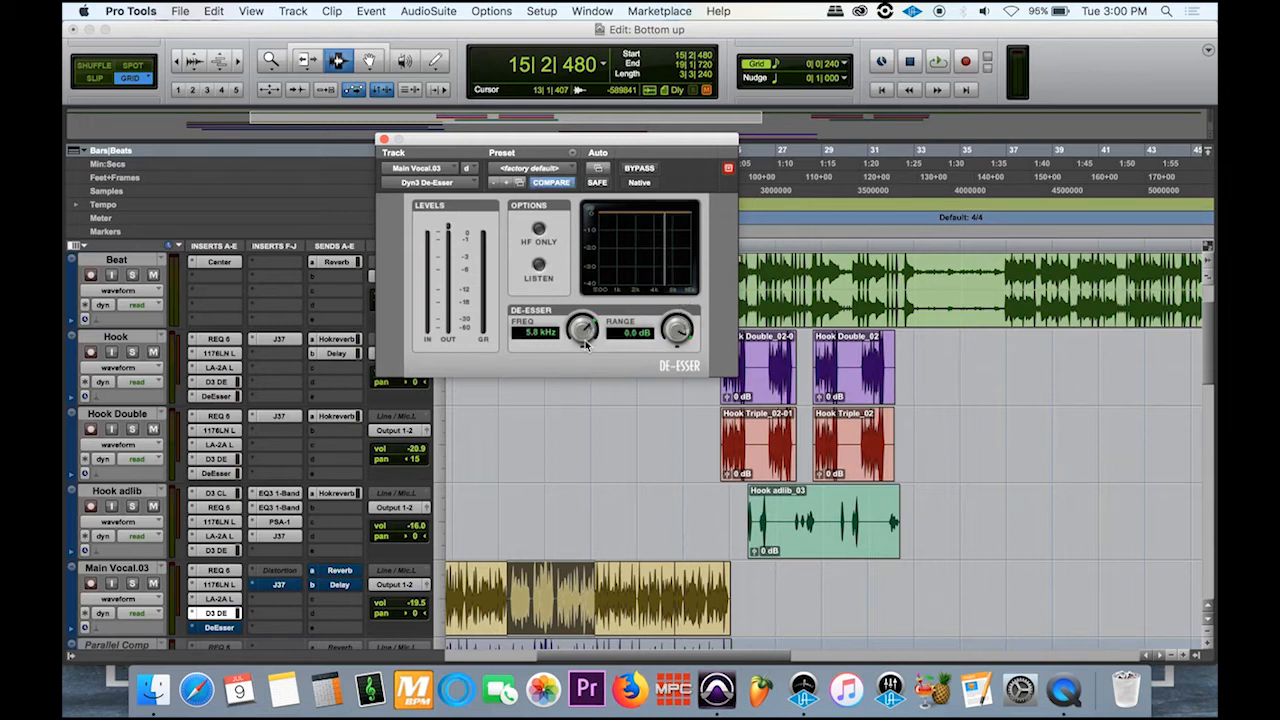
{"action": "left_click_drag", "start_coordinate": [585, 345], "coordinate": [586, 374]}
- Turn on the de-esser's Listen option and load the Male De-Ess preset
{"action": "left_click", "coordinate": [539, 266]}
{"action": "mouse_move", "coordinate": [585, 337]}
{"action": "left_mouse_down"}
{"action": "mouse_move", "coordinate": [578, 358]}
{"action": "mouse_move", "coordinate": [575, 345]}
{"action": "left_mouse_up"}
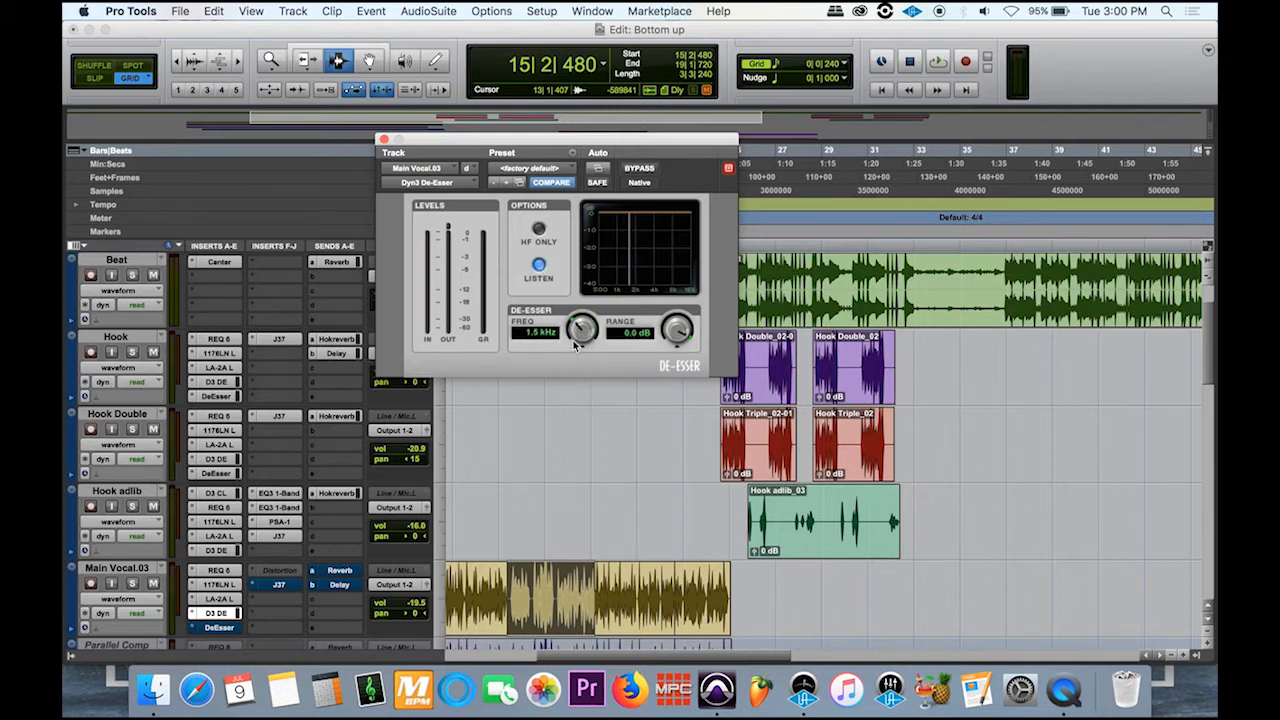
{"action": "left_click", "coordinate": [530, 168]}
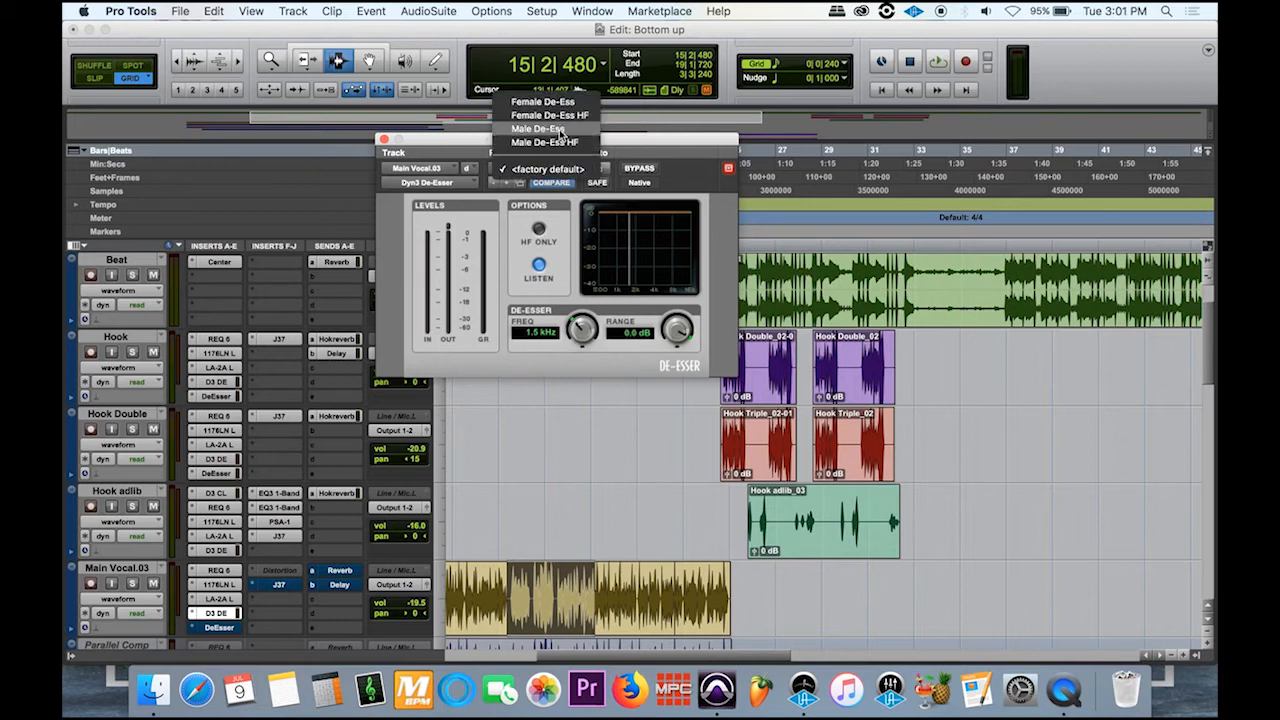
{"action": "left_click", "coordinate": [561, 131]}
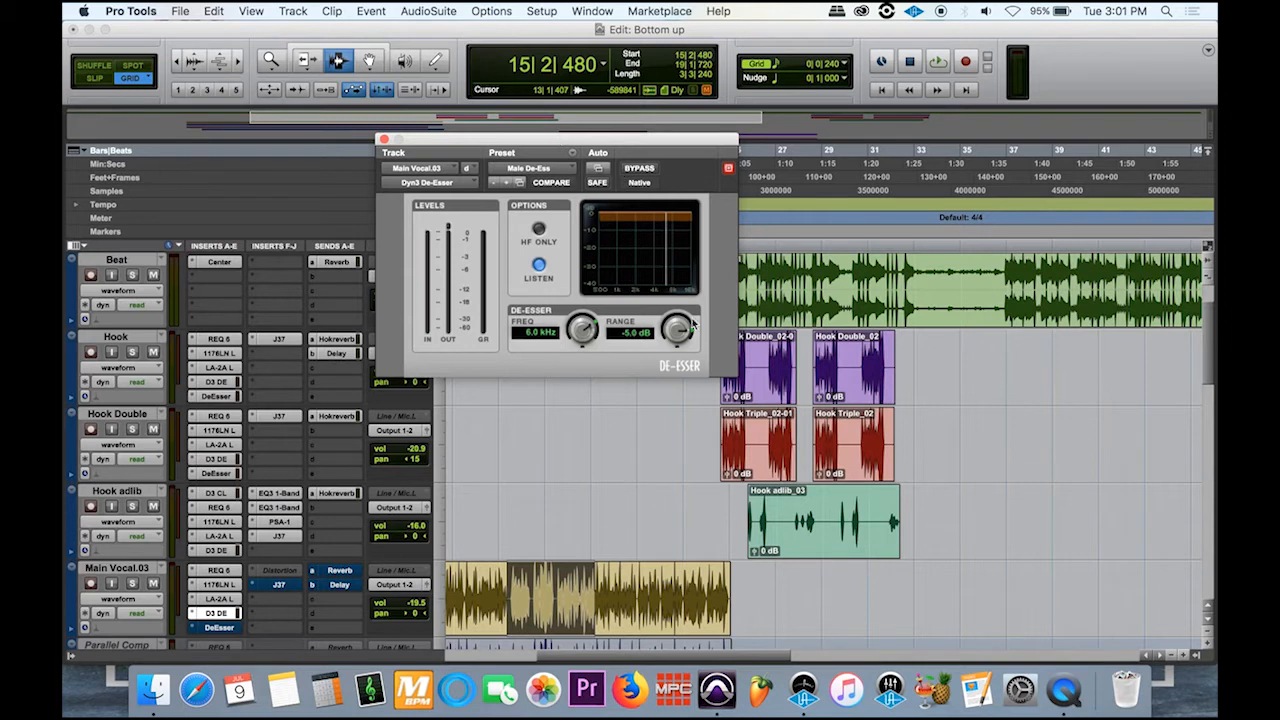
- Compare the vocal phrase with the de-esser's HF Only option on and off, finishing with it off
{"action": "left_click", "coordinate": [539, 231]}
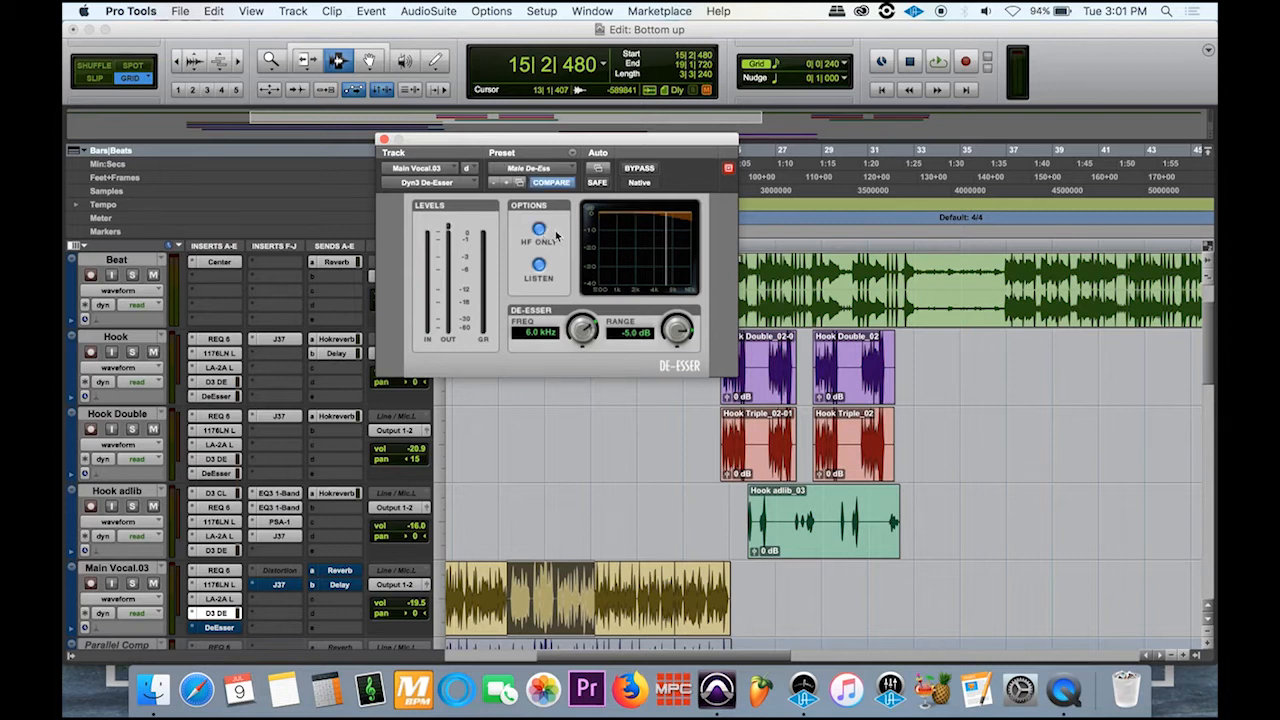
{"action": "left_click", "coordinate": [540, 230]}
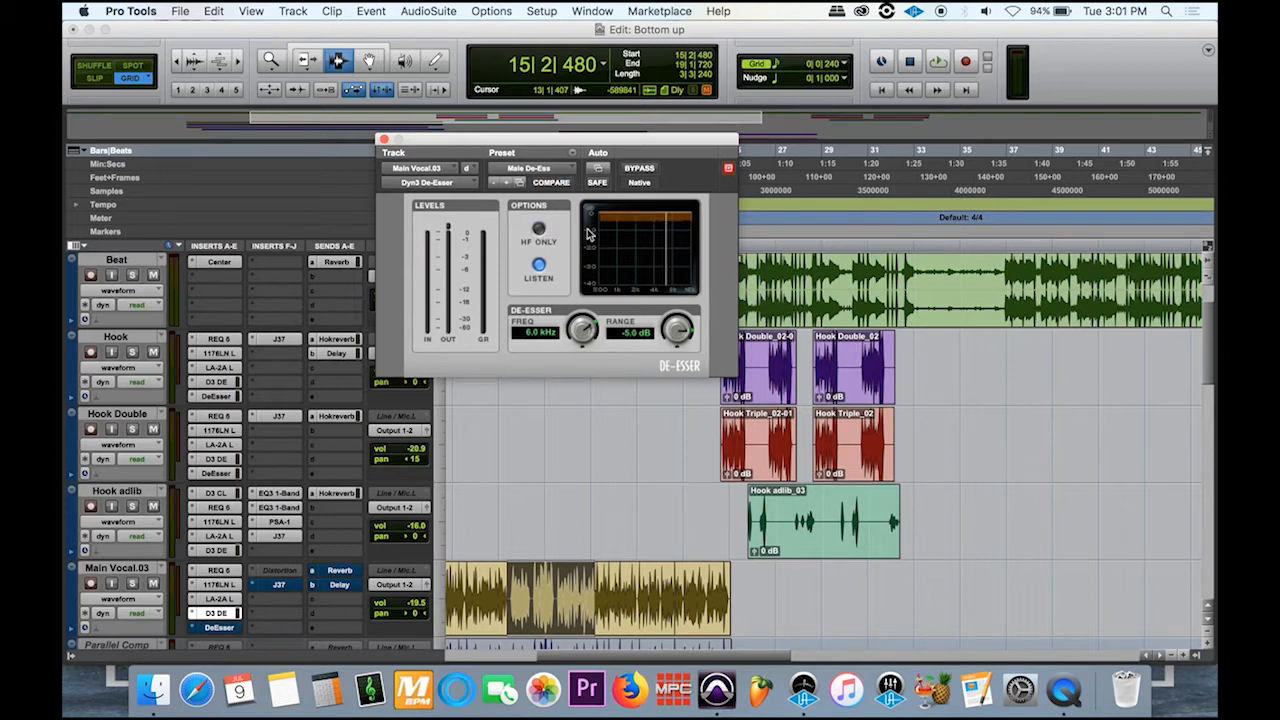
{"action": "left_click", "coordinate": [539, 229]}
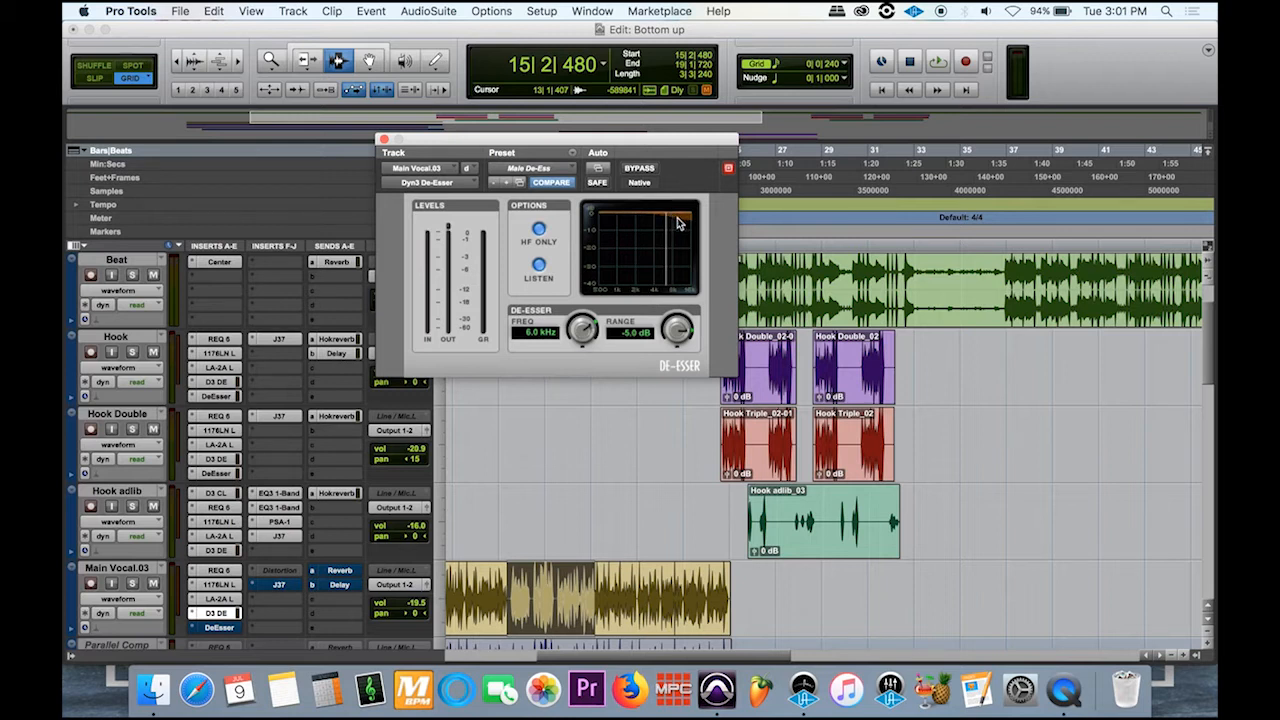
{"action": "key", "text": "space"}
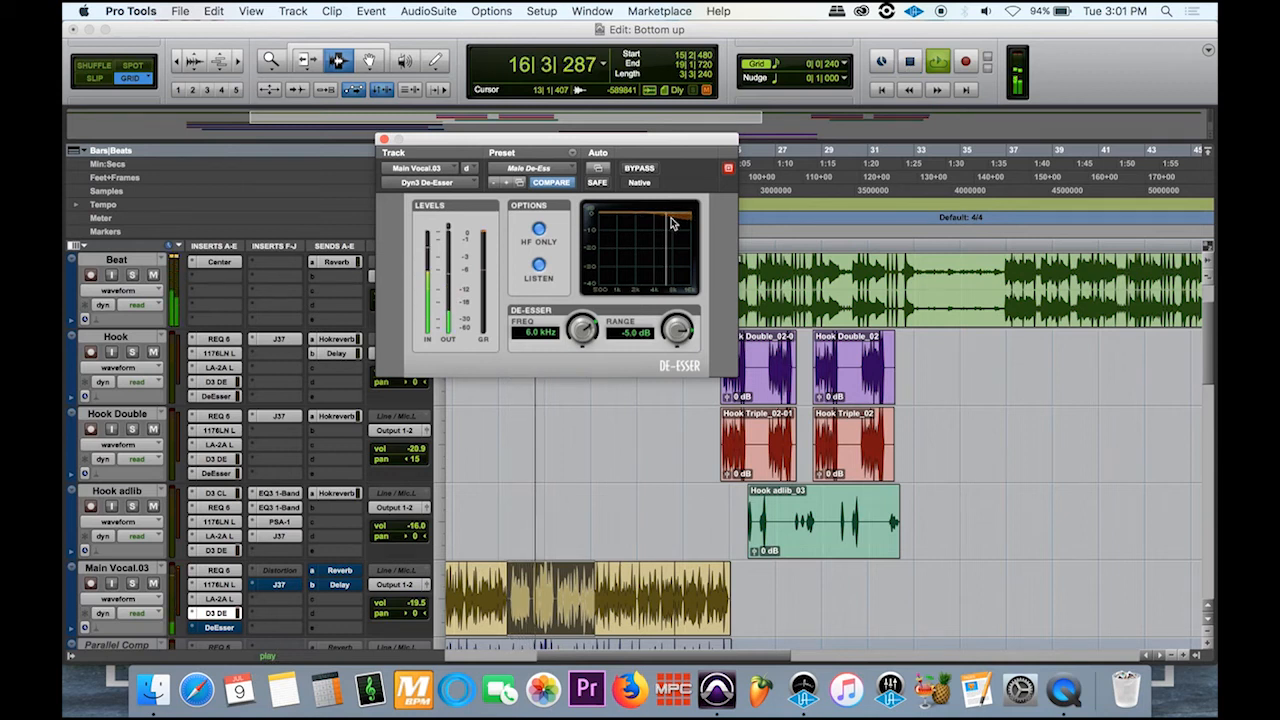
{"action": "key", "text": "space"}
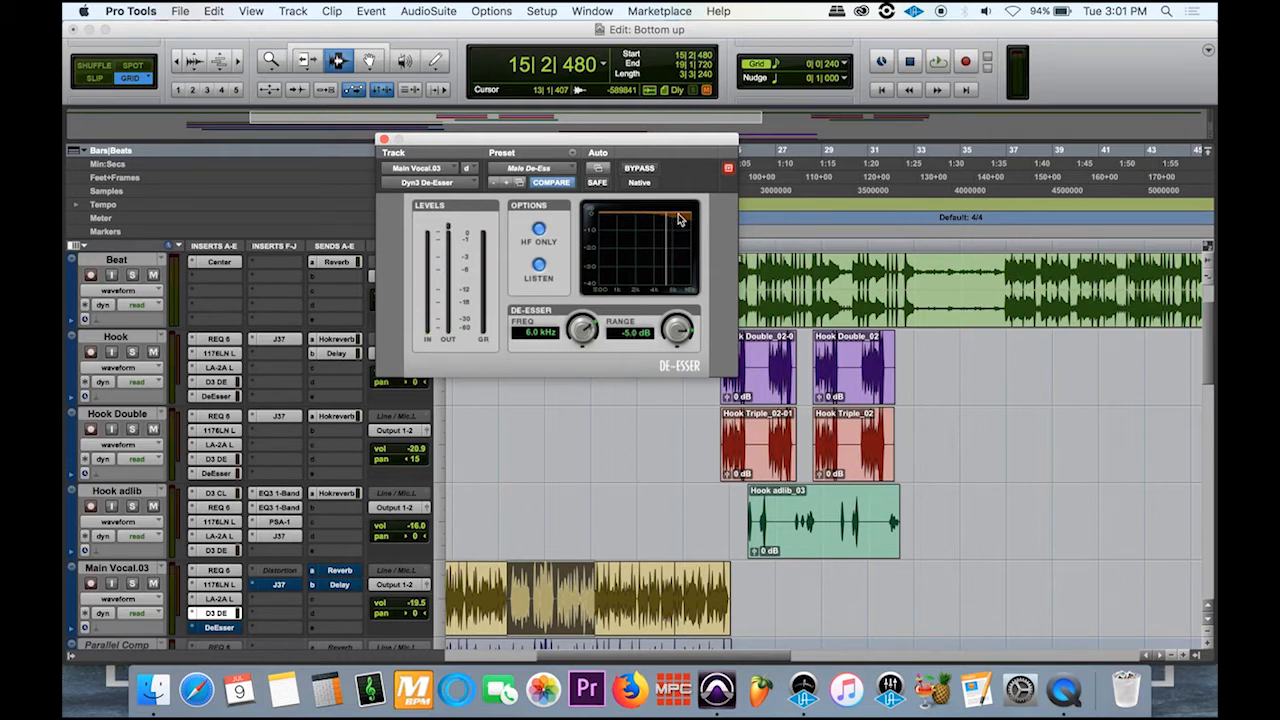
{"action": "left_click", "coordinate": [540, 231]}
{"action": "key", "text": "space"}
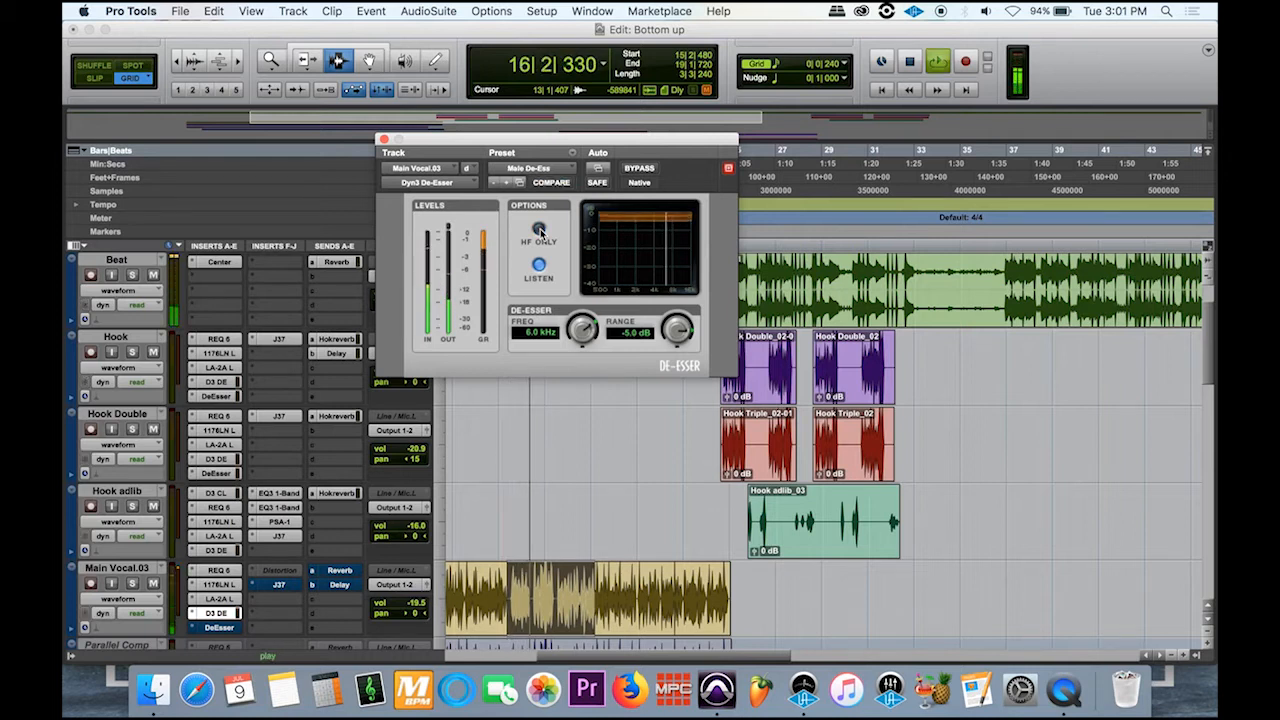
{"action": "key", "text": "space"}
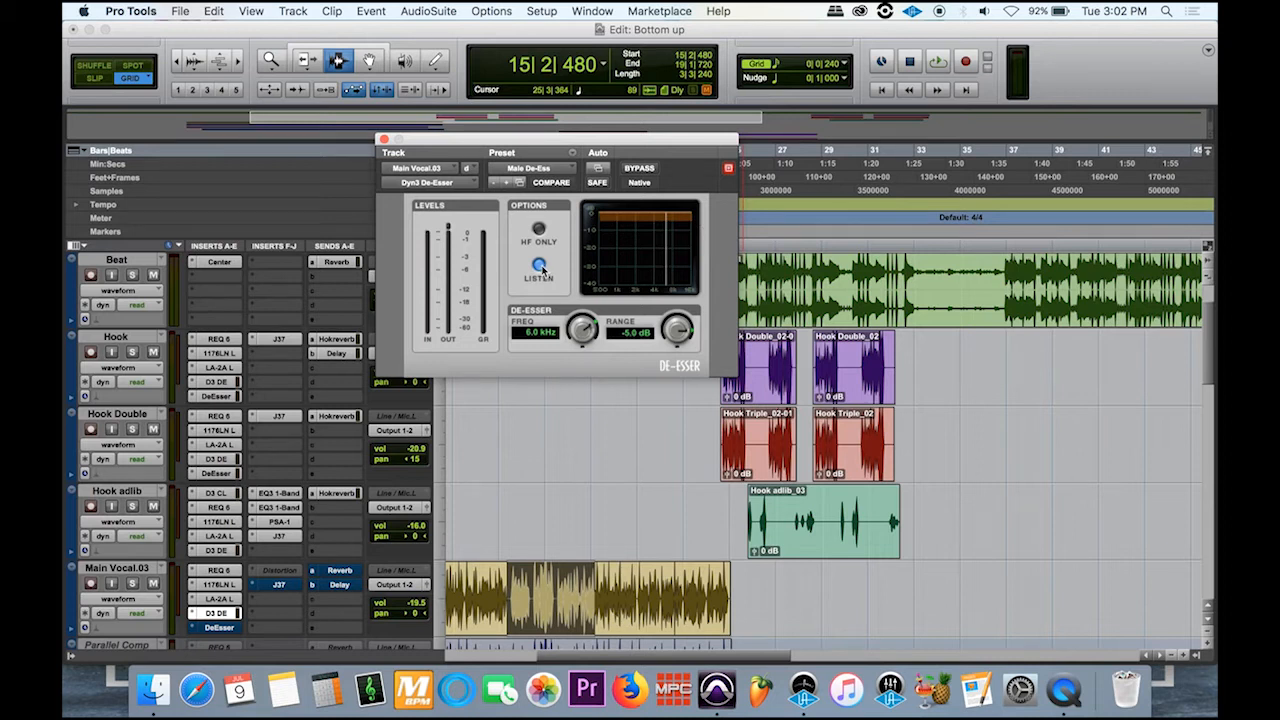
- Set the de-esser's range to 0.0 dB, then solo the Main Vocal.03 track and start playback
{"action": "left_click_drag", "start_coordinate": [684, 342], "coordinate": [686, 325]}
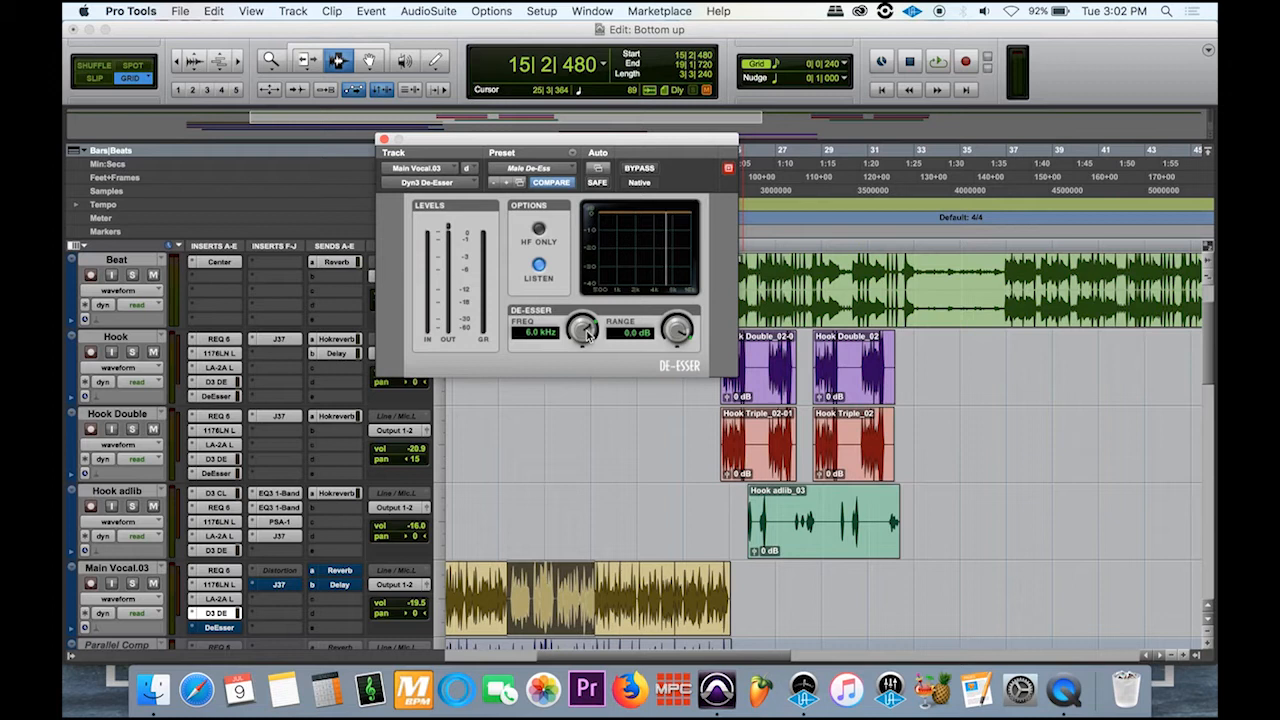
{"action": "key", "text": "space"}
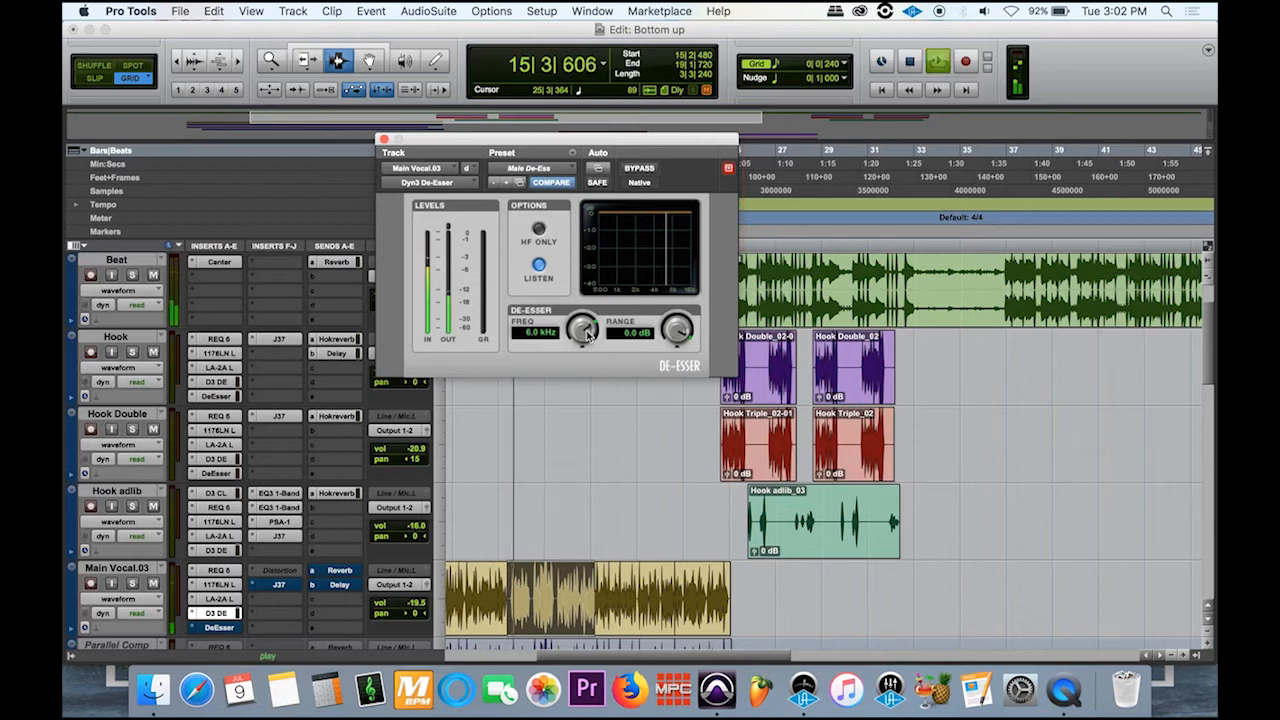
{"action": "key", "text": "space"}
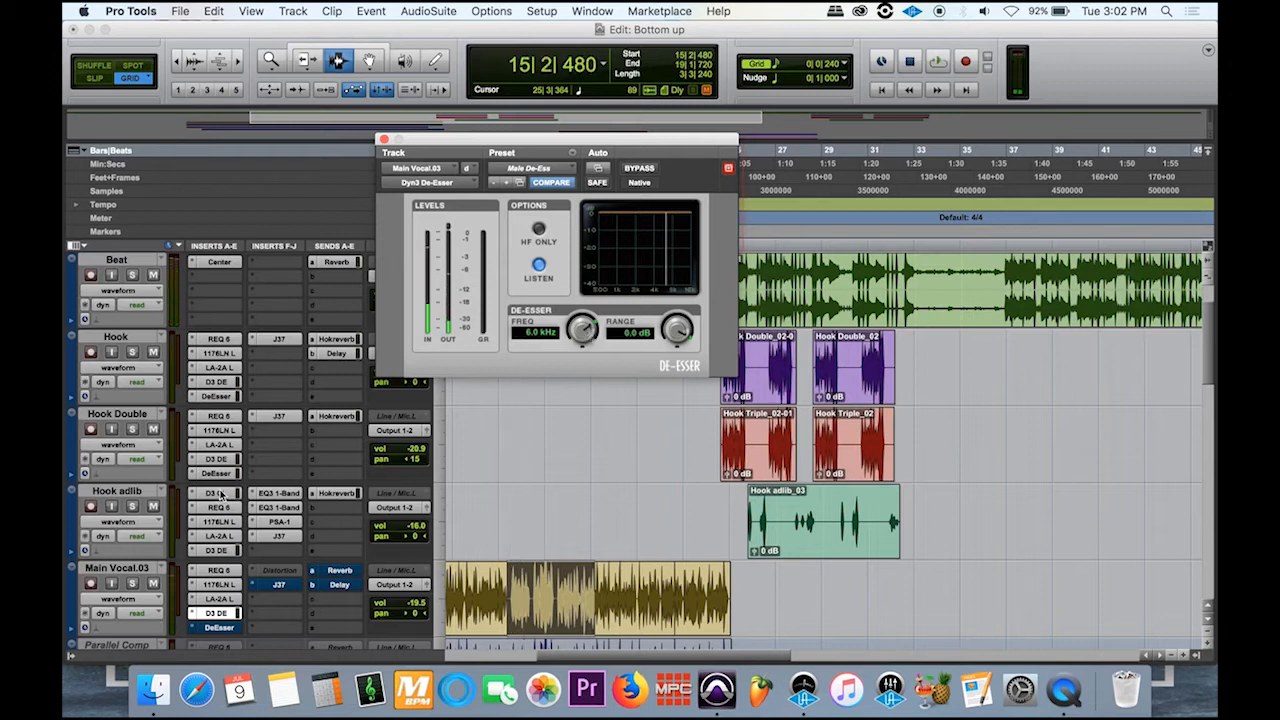
{"action": "left_click", "coordinate": [132, 583]}
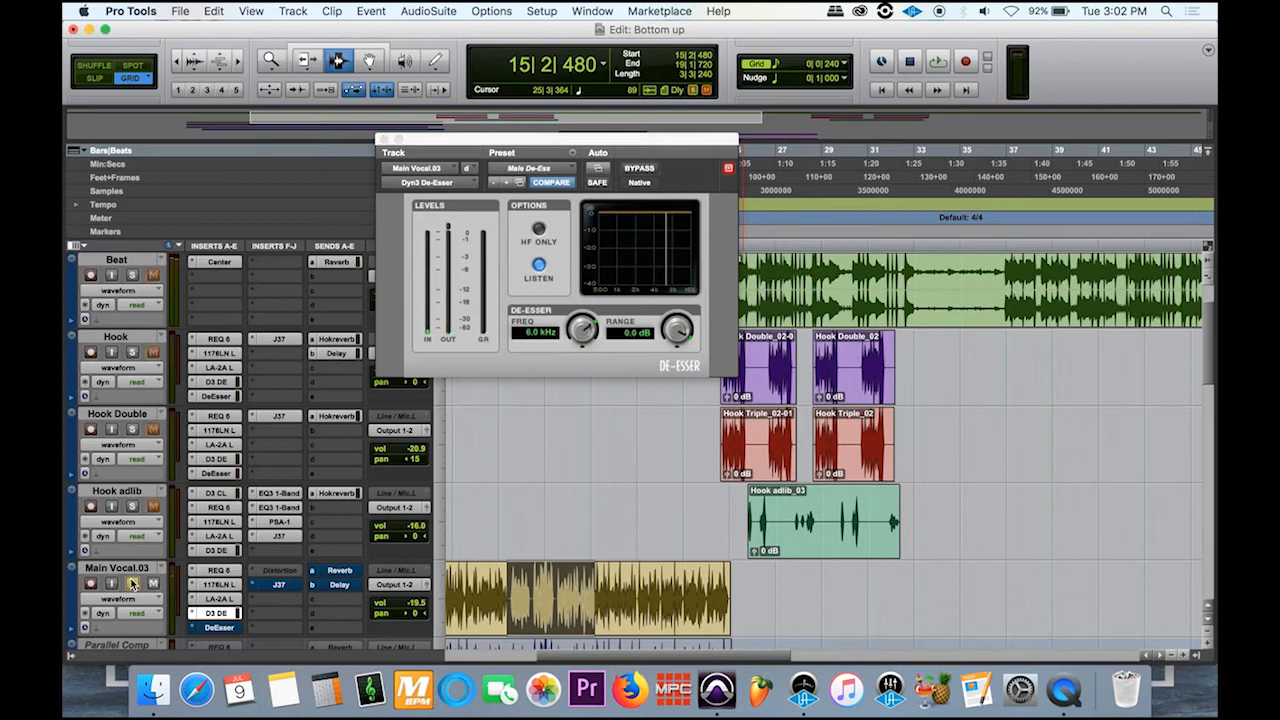
{"action": "key", "text": "space"}
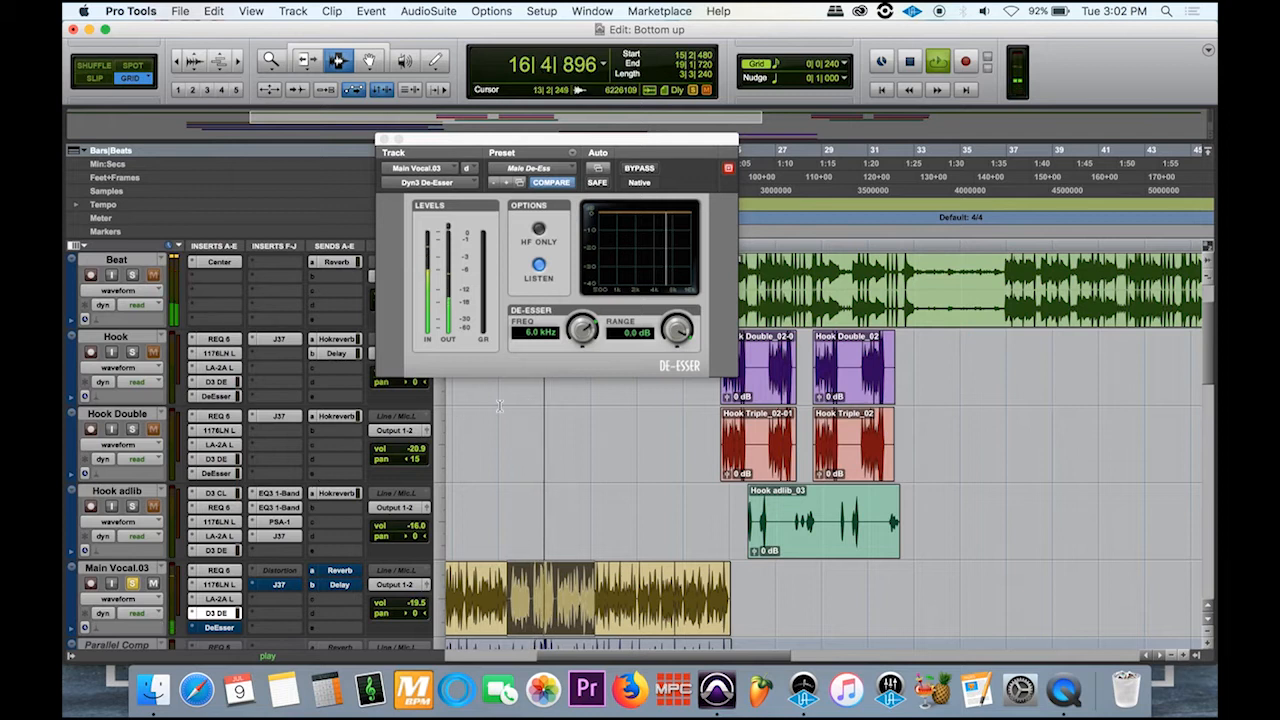
- Sweep the de-esser's frequency between about 4.7 and 5.8 kHz while the soloed vocal plays, settling on 4.9 kHz
{"action": "left_click_drag", "start_coordinate": [585, 333], "coordinate": [586, 340]}
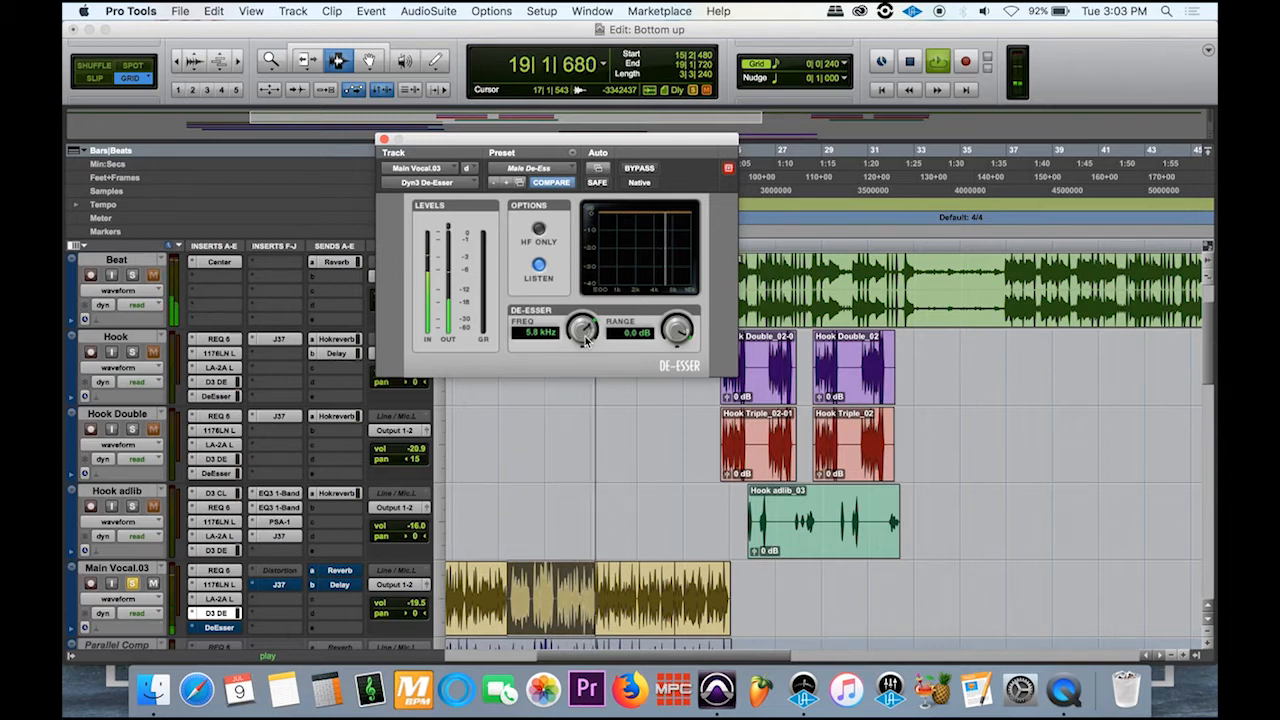
{"action": "mouse_move", "coordinate": [584, 339]}
{"action": "left_mouse_down"}
{"action": "mouse_move", "coordinate": [585, 353]}
{"action": "mouse_move", "coordinate": [583, 338]}
{"action": "left_mouse_up"}
{"action": "key", "text": "shift+s"}
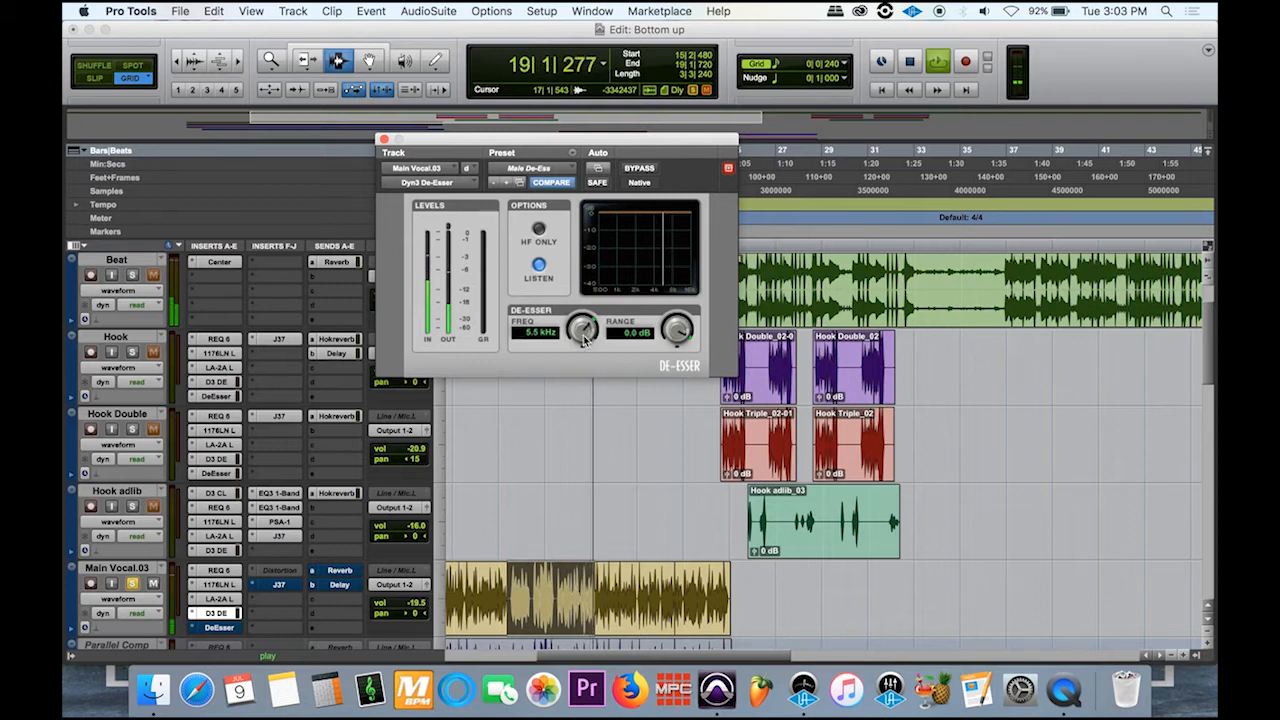
{"action": "left_click_drag", "start_coordinate": [585, 341], "coordinate": [582, 346]}
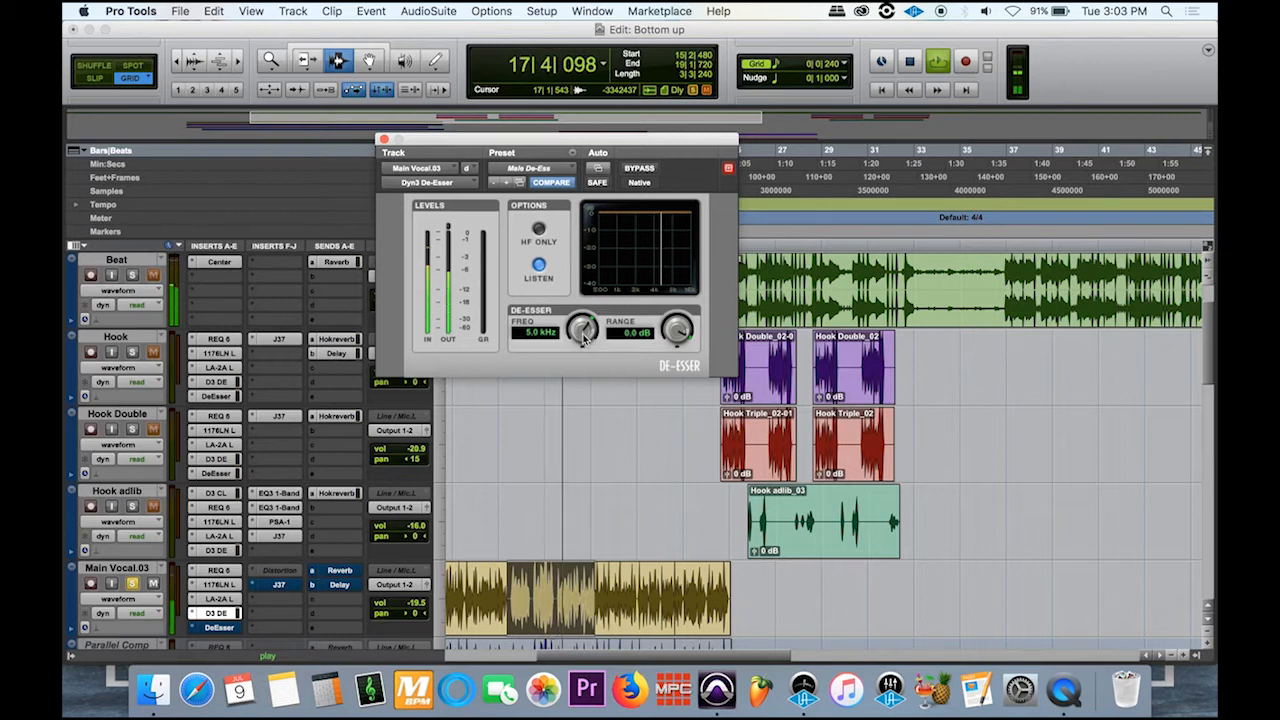
{"action": "left_click_drag", "start_coordinate": [584, 336], "coordinate": [585, 339]}
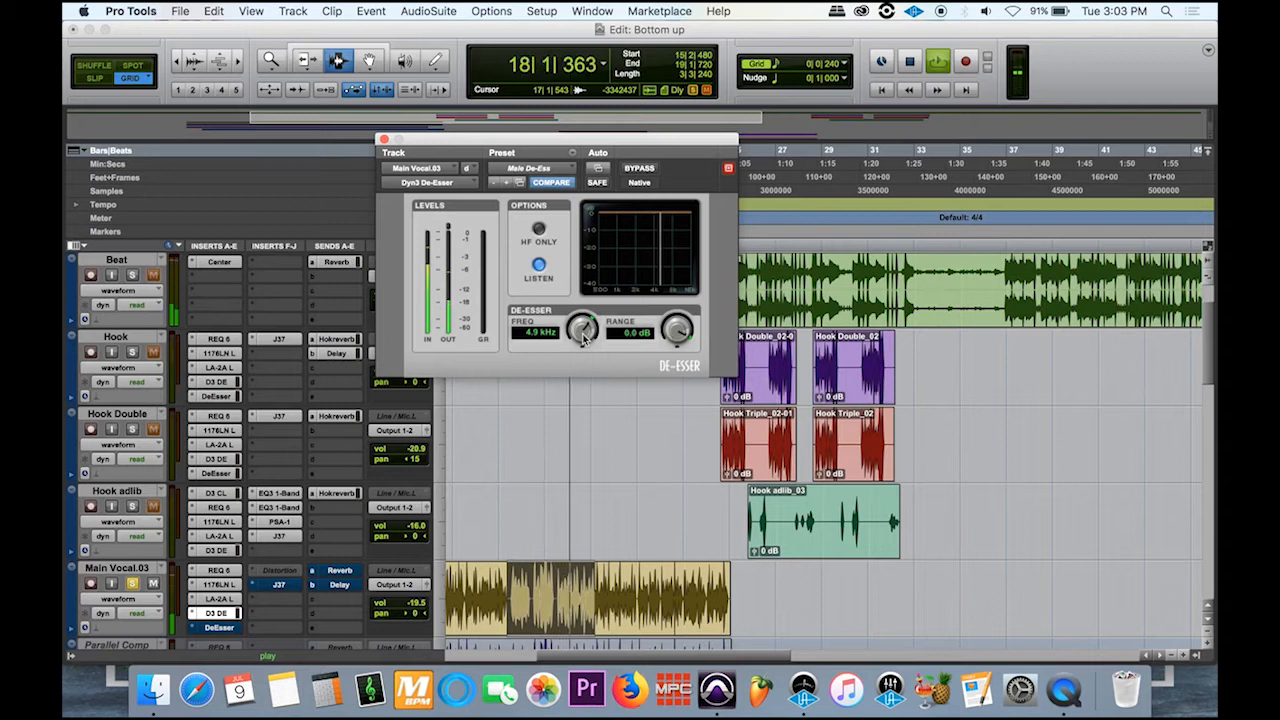
{"action": "key", "text": "space"}
{"action": "key", "text": "space"}
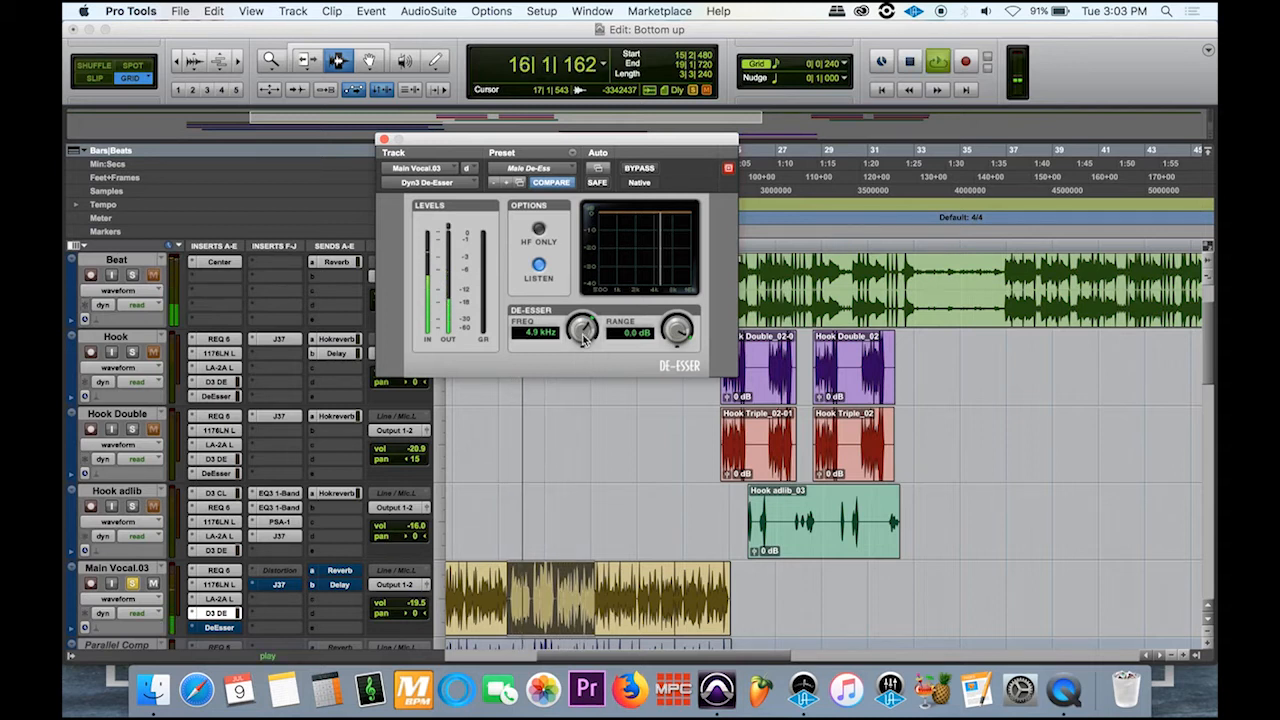
{"action": "left_click_drag", "start_coordinate": [584, 339], "coordinate": [585, 345]}
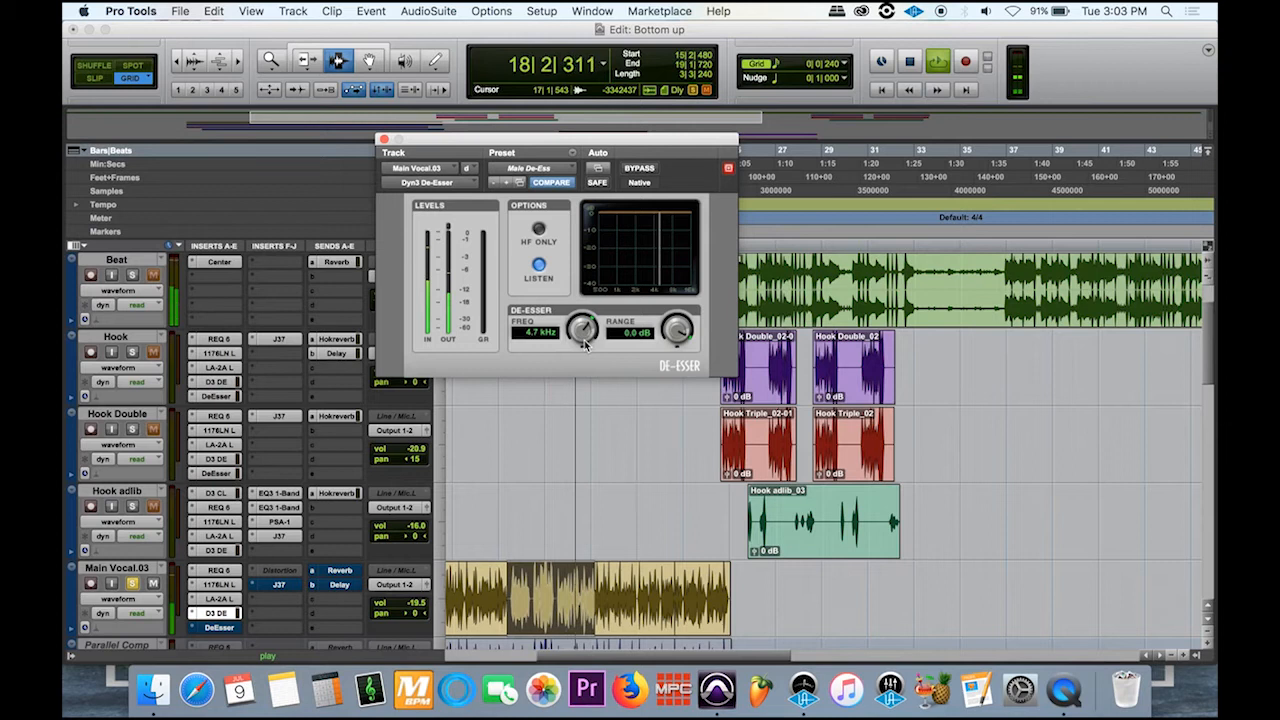
{"action": "key", "text": "space"}
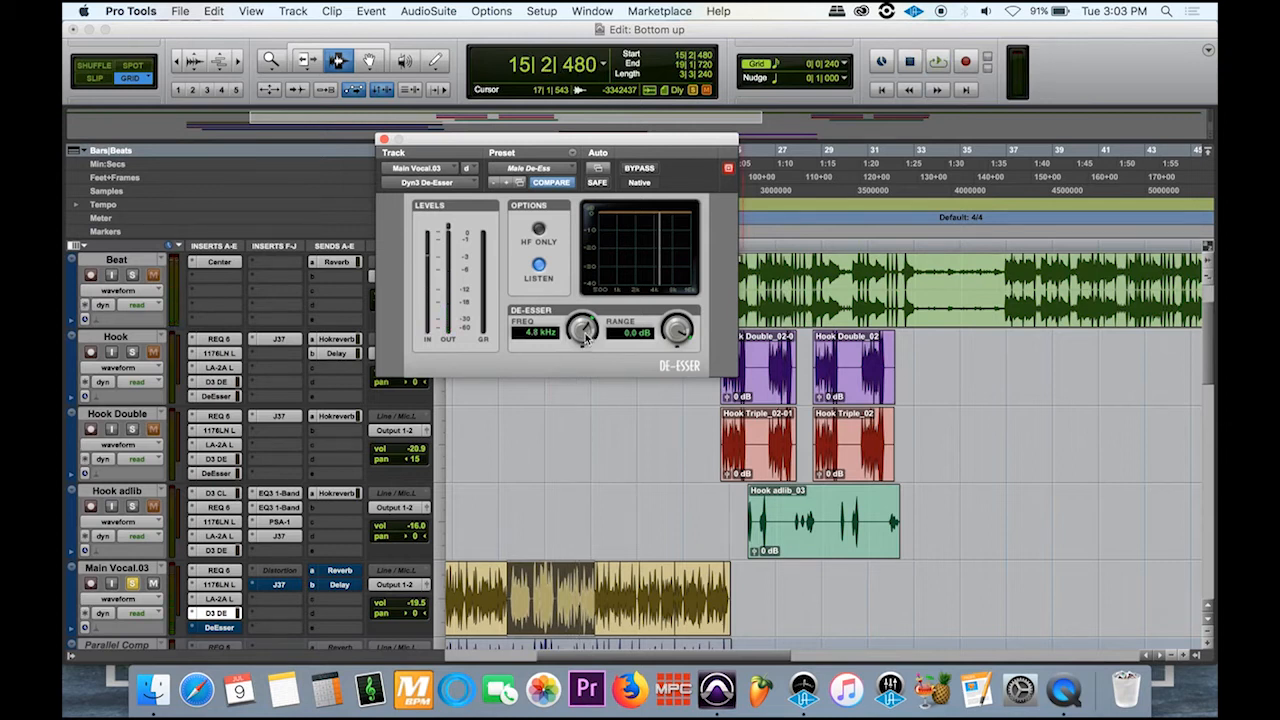
{"action": "key", "text": "space"}
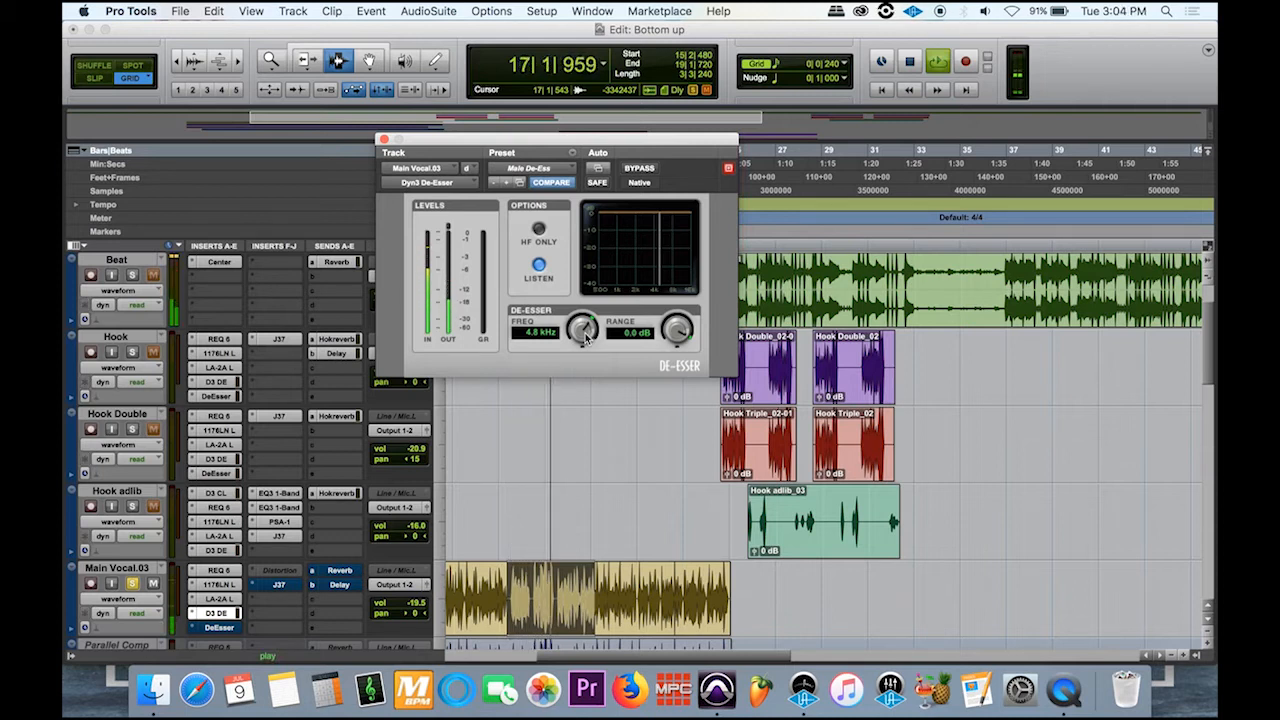
{"action": "left_click_drag", "start_coordinate": [586, 339], "coordinate": [588, 328]}
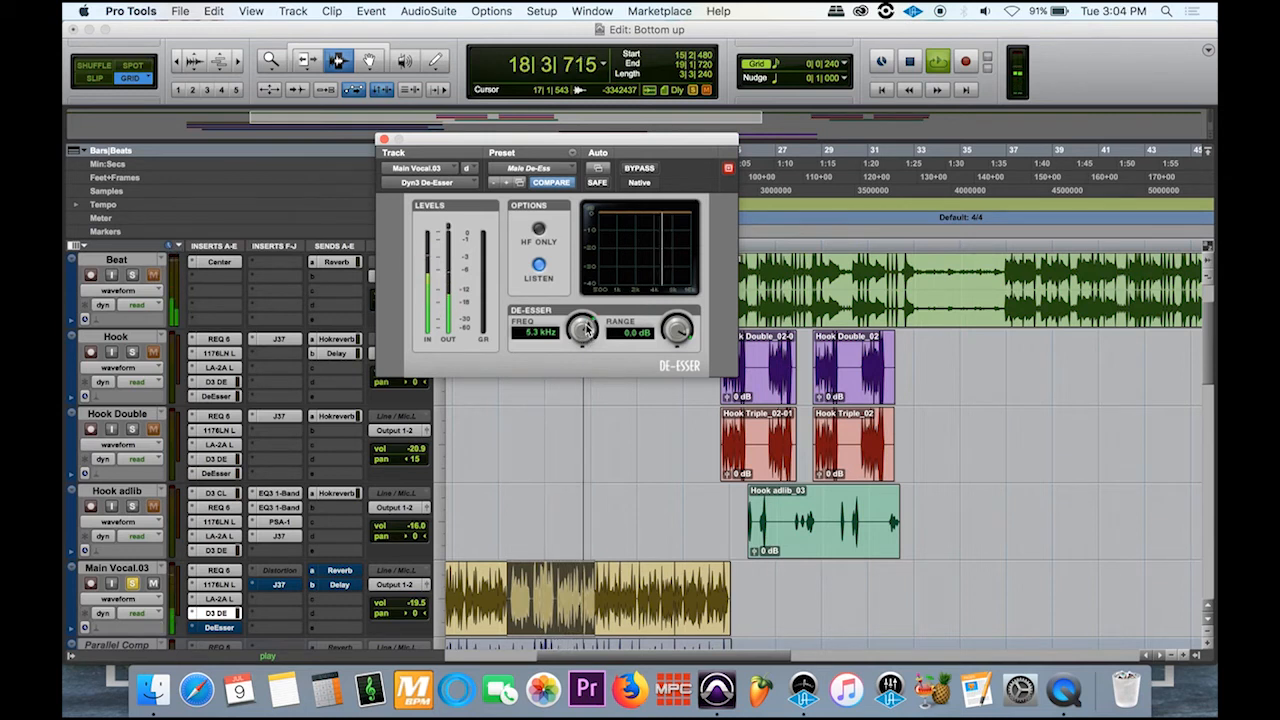
{"action": "left_click_drag", "start_coordinate": [588, 328], "coordinate": [588, 335]}
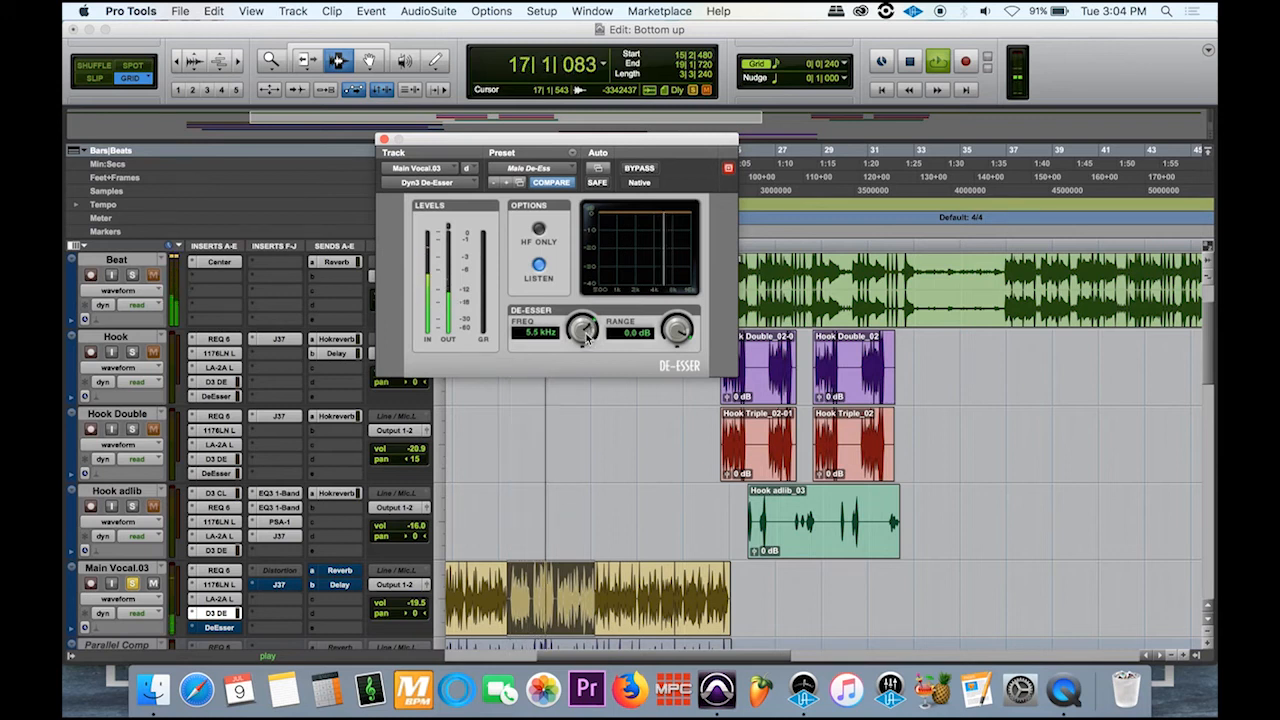
{"action": "left_click_drag", "start_coordinate": [586, 338], "coordinate": [588, 334]}
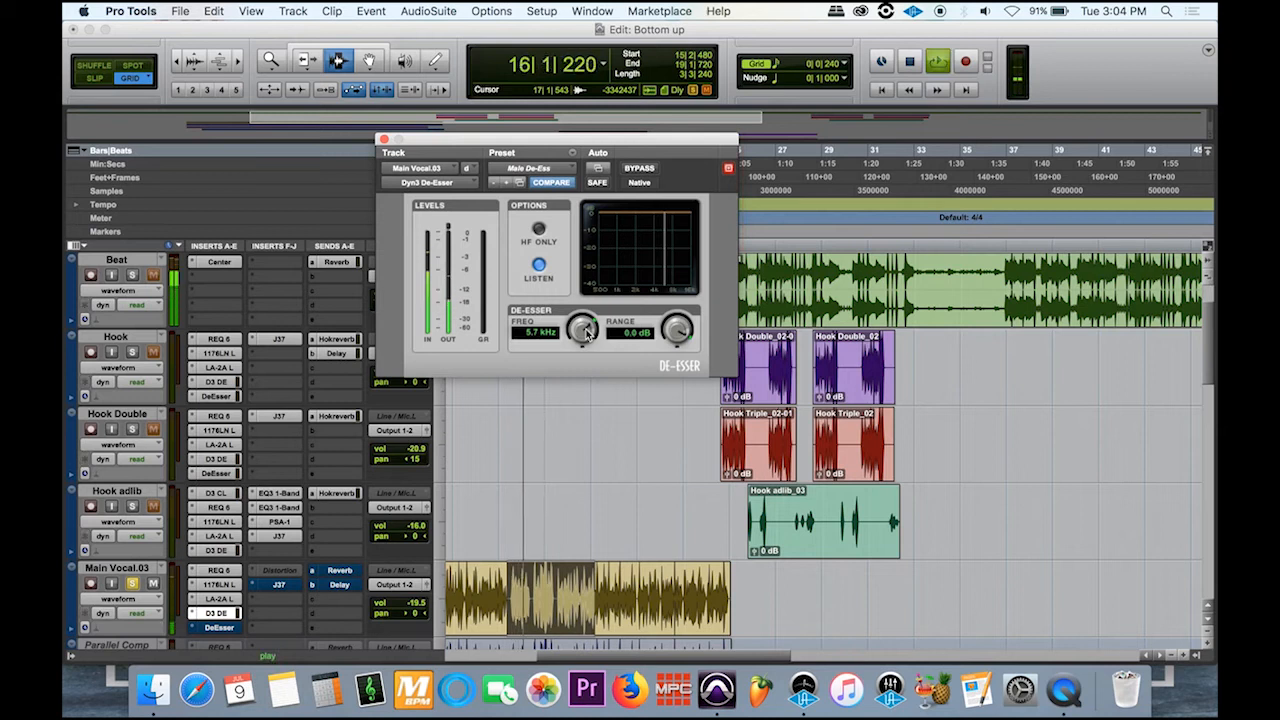
{"action": "left_click_drag", "start_coordinate": [587, 334], "coordinate": [587, 352]}
{"action": "left_click_drag", "start_coordinate": [586, 350], "coordinate": [586, 351]}
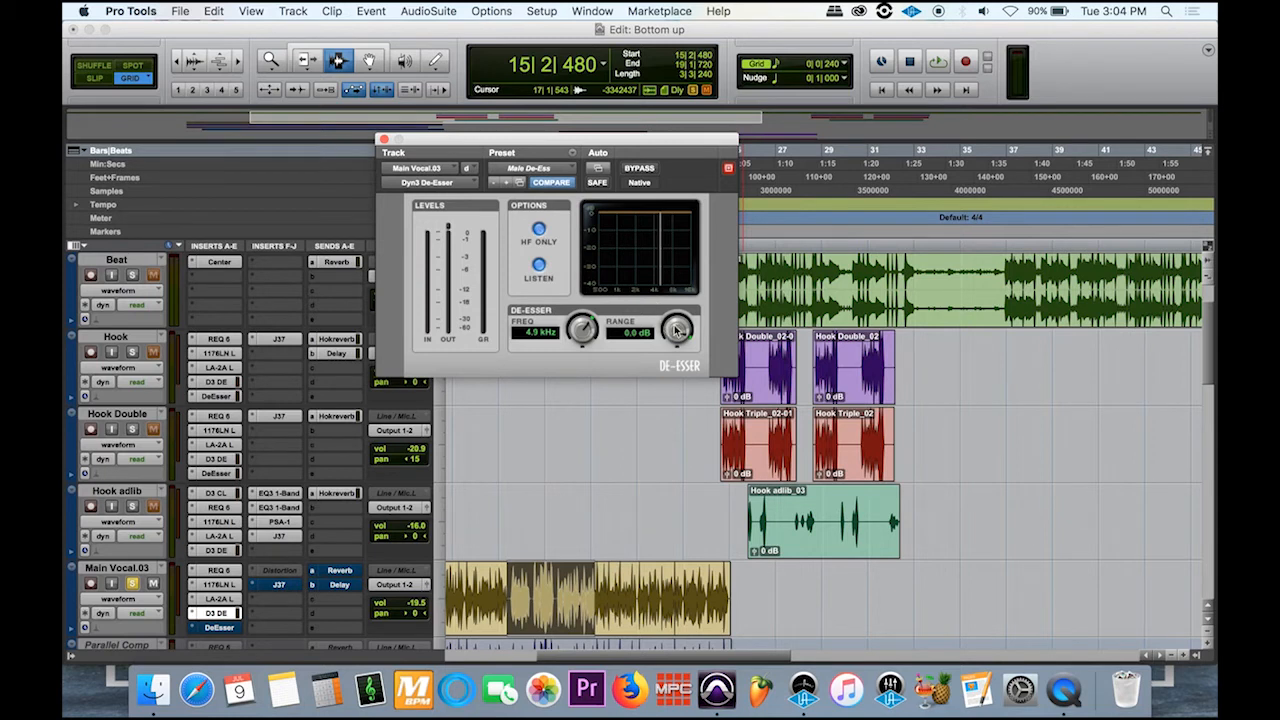
- Lower the de-esser's range to -3.3 dB while the vocal plays, then turn off Listen and restart playback
{"action": "key", "text": "space"}
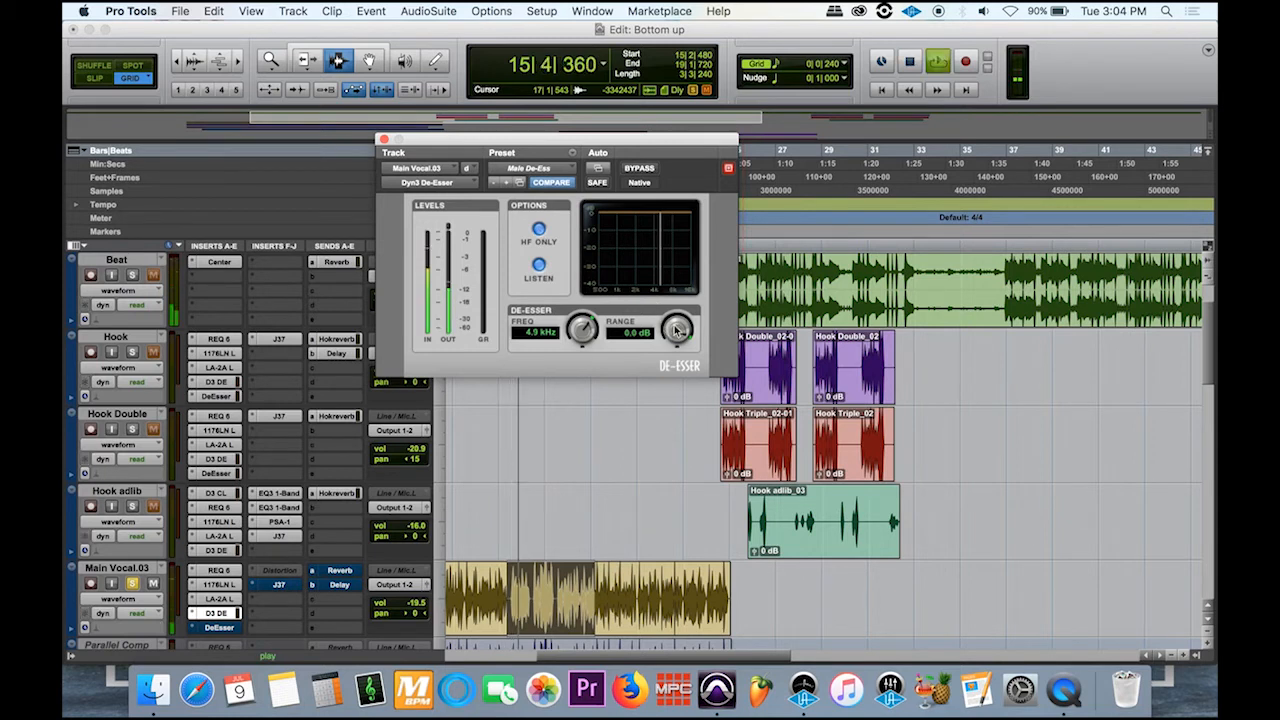
{"action": "left_click_drag", "start_coordinate": [677, 330], "coordinate": [684, 381]}
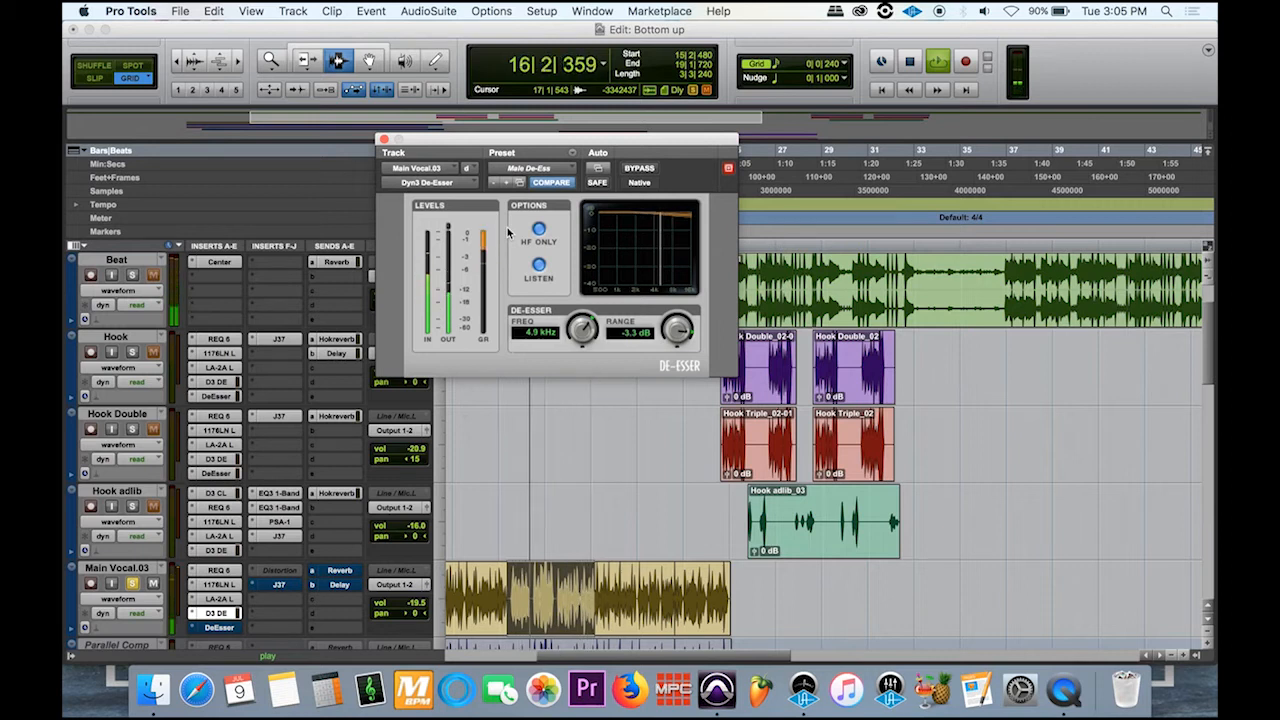
{"action": "key", "text": "space"}
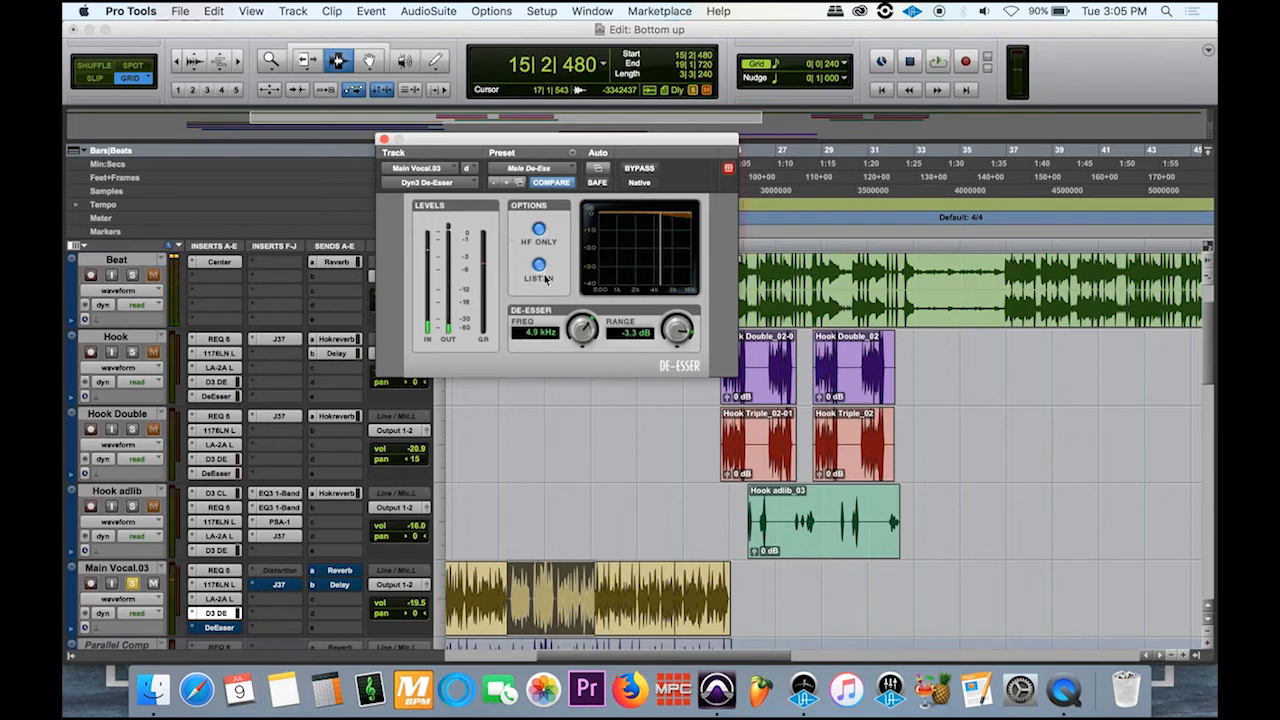
{"action": "key", "text": "space"}
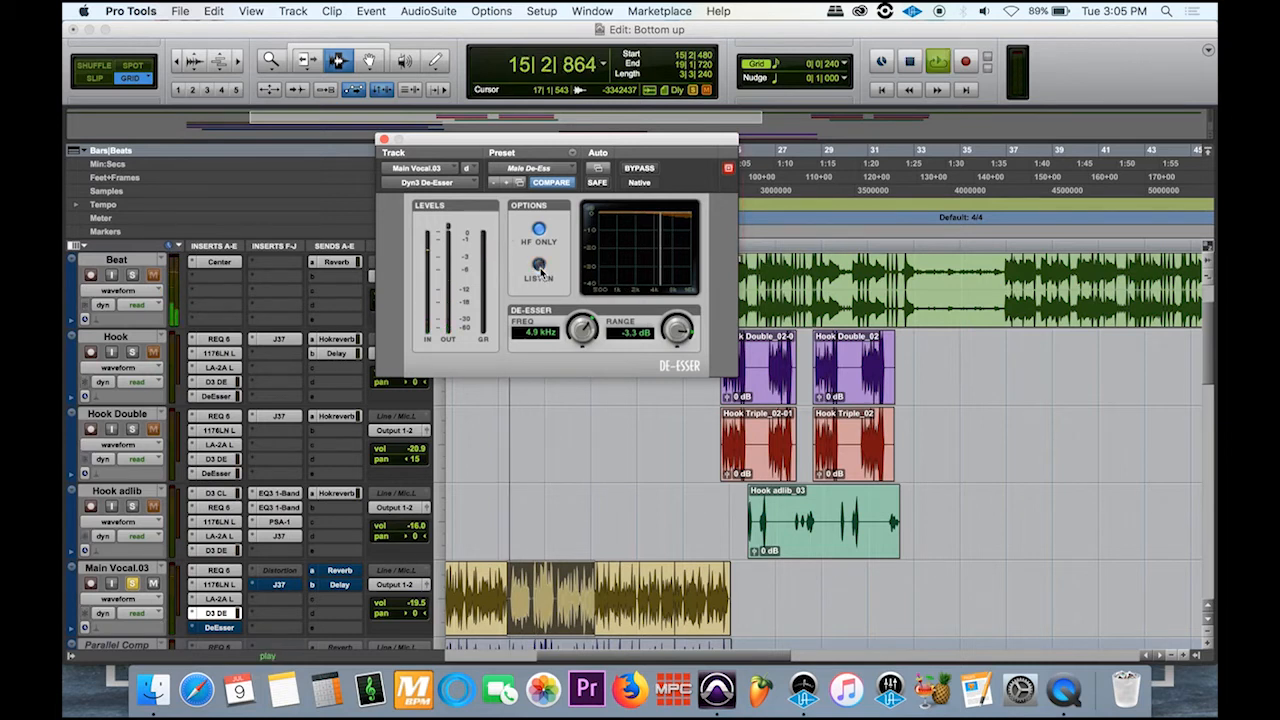
- Audition extreme de-essing by lowering the range to -40.0 dB, turning off HF Only, and easing the range to -35.3 dB
{"action": "left_click_drag", "start_coordinate": [680, 328], "coordinate": [672, 600]}
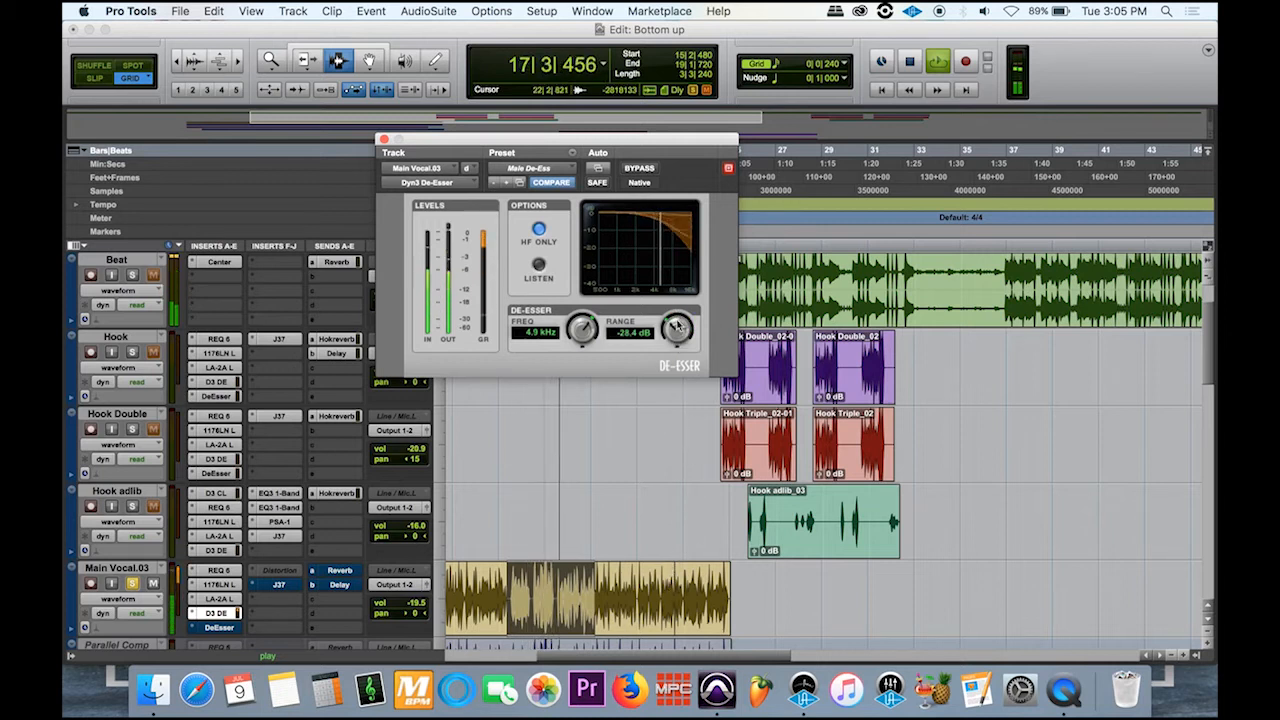
{"action": "left_click_drag", "start_coordinate": [677, 336], "coordinate": [682, 479]}
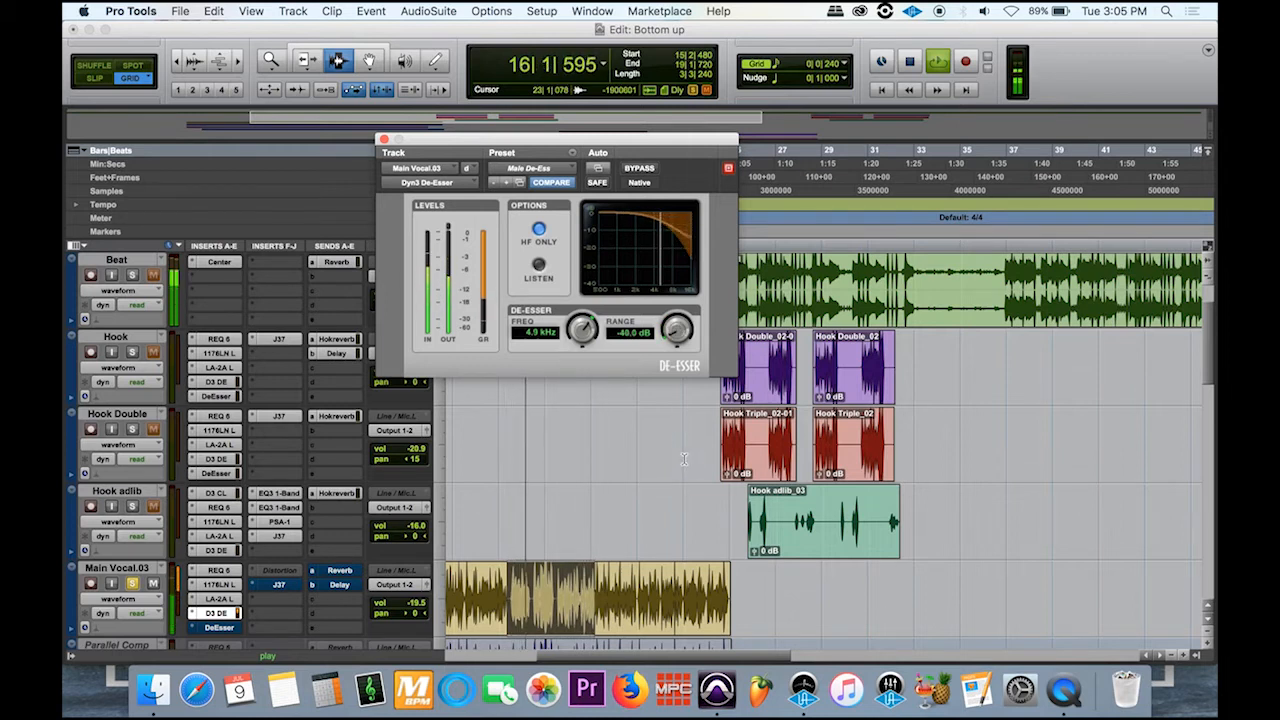
{"action": "left_click", "coordinate": [541, 230]}
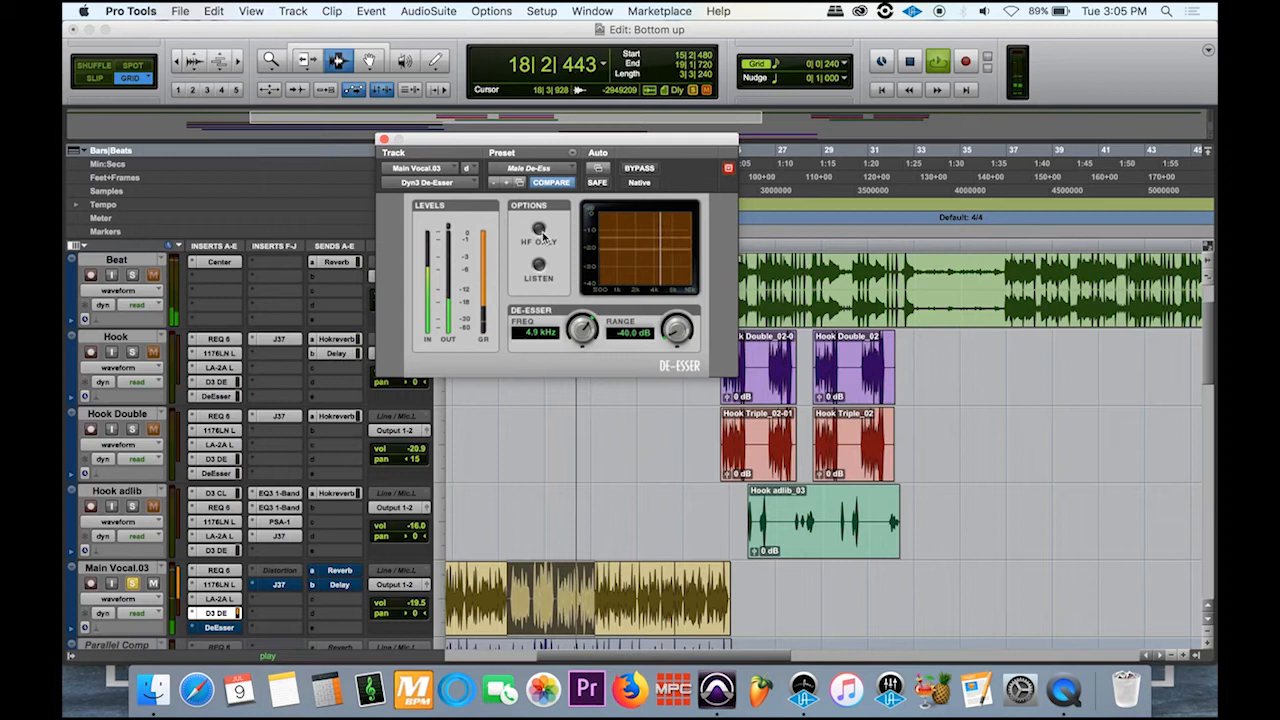
{"action": "mouse_move", "coordinate": [679, 320]}
{"action": "left_mouse_down"}
{"action": "mouse_move", "coordinate": [676, 300]}
{"action": "mouse_move", "coordinate": [676, 329]}
{"action": "left_mouse_up"}
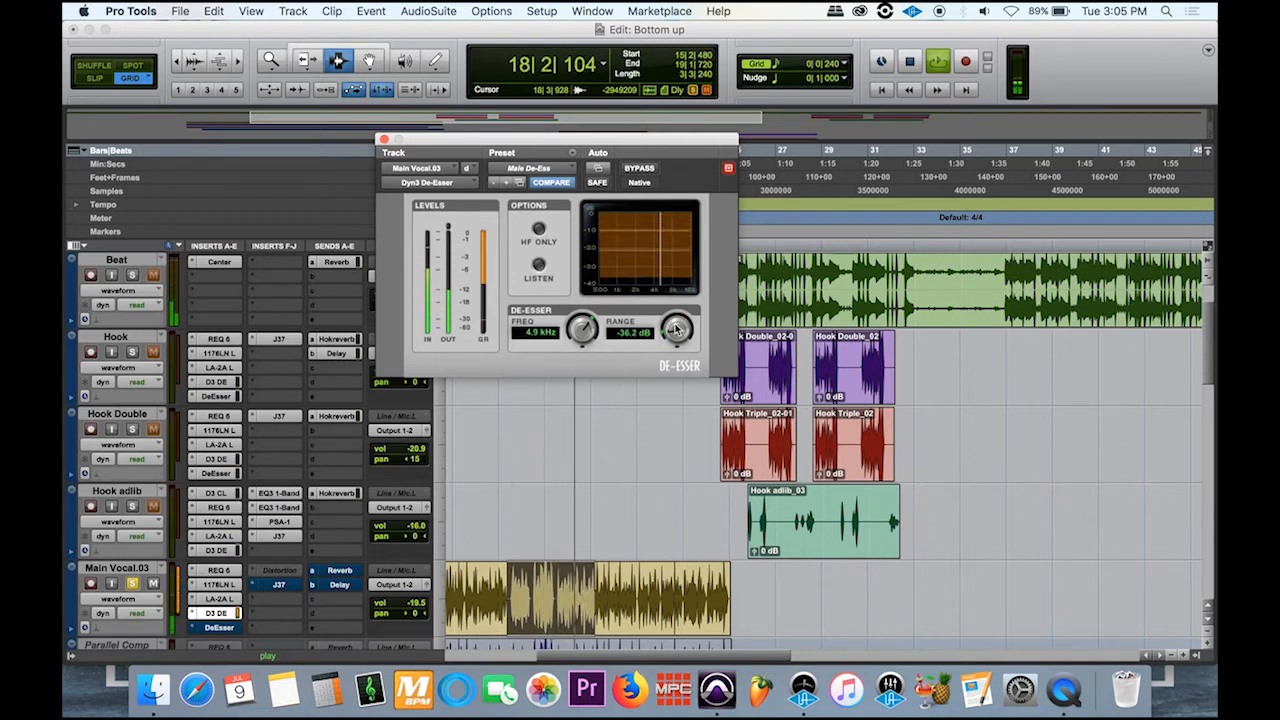
{"action": "left_click_drag", "start_coordinate": [676, 328], "coordinate": [676, 317]}
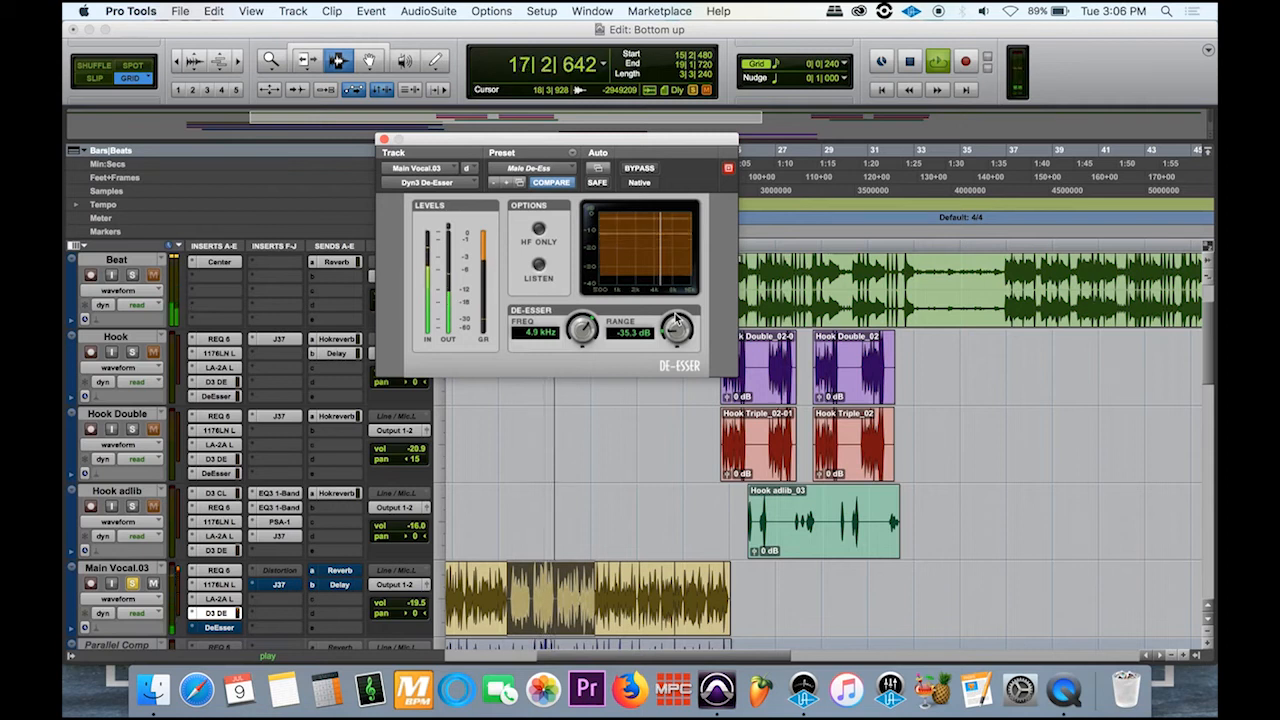
{"action": "key", "text": "space"}
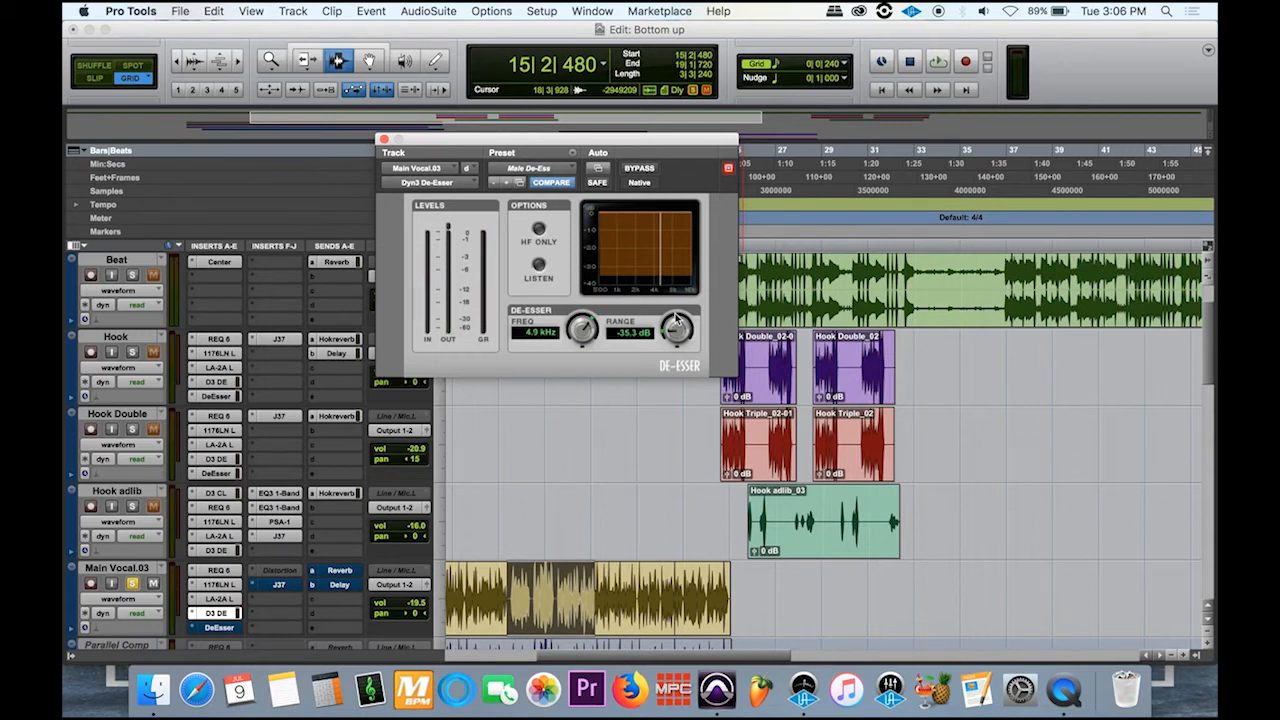
- Turn on the de-esser's HF Only option, set the range to -5.1 dB, and briefly play the vocal
{"action": "left_click", "coordinate": [539, 229]}
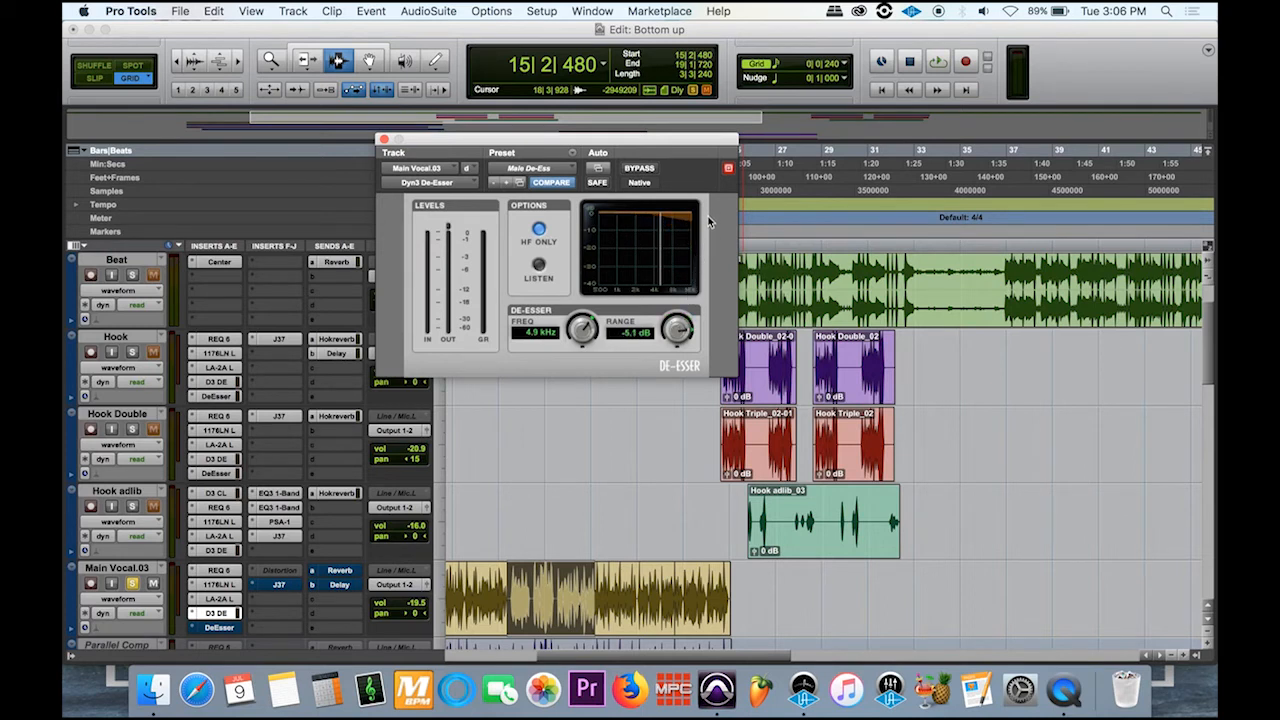
{"action": "key", "text": "space"}
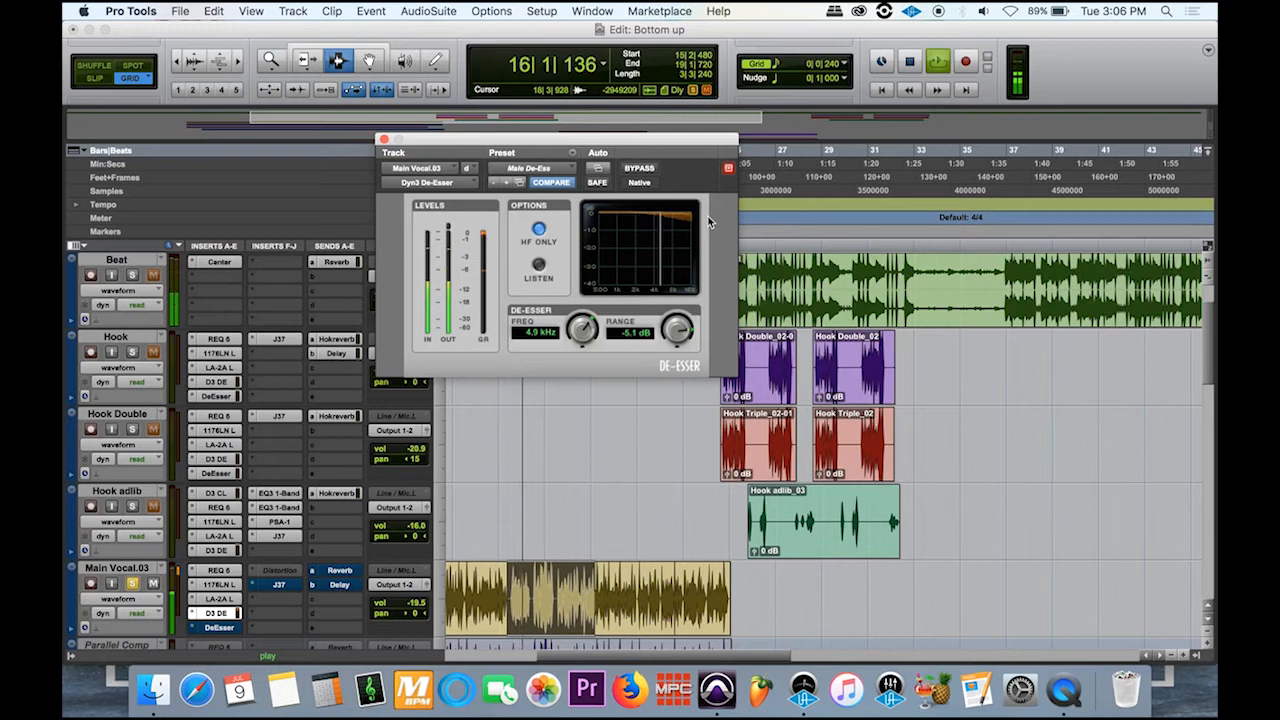
{"action": "key", "text": "space"}
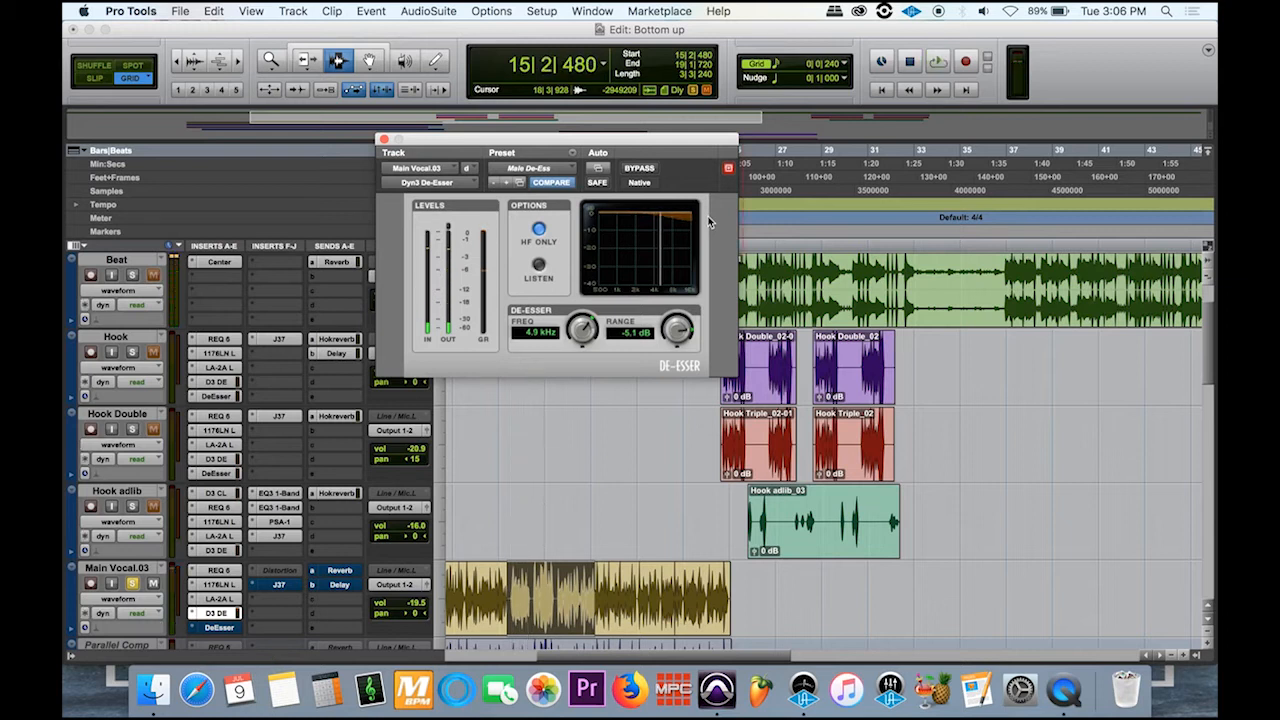
- Fine-tune the de-esser's range in small amounts while the vocal plays, settling on -6.9 dB
{"action": "key", "text": "space"}
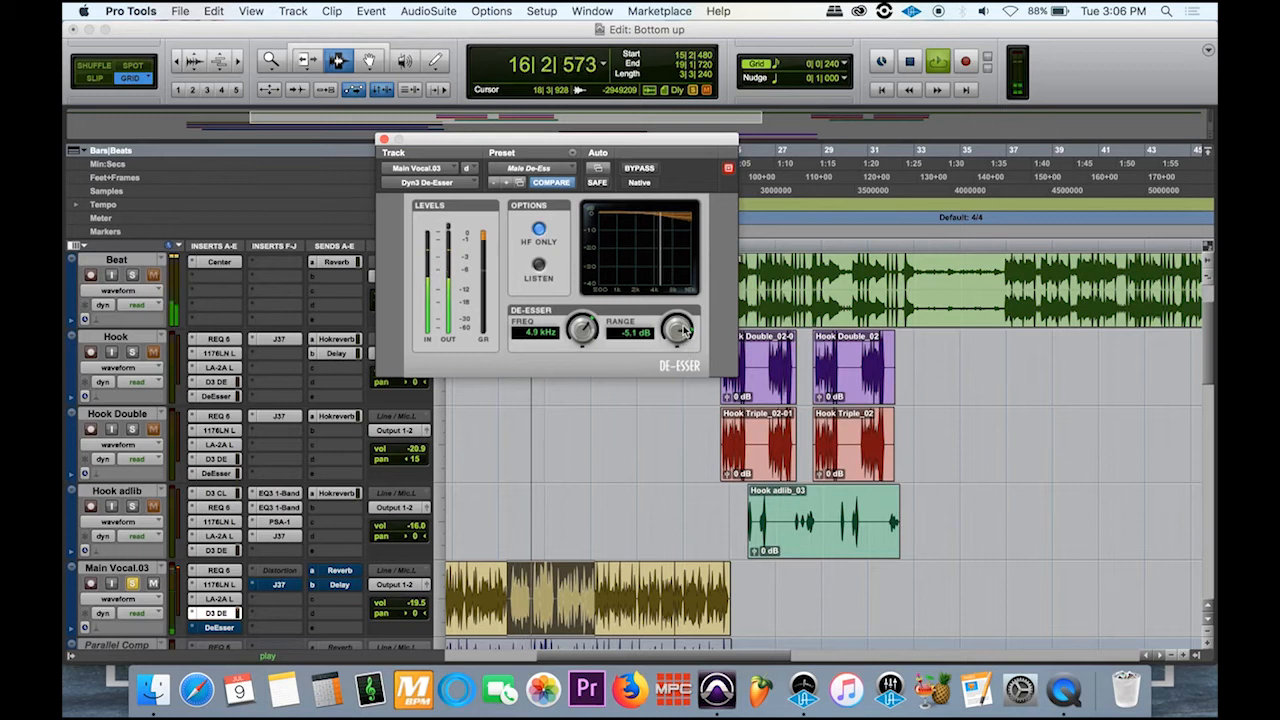
{"action": "left_click_drag", "start_coordinate": [680, 342], "coordinate": [682, 349]}
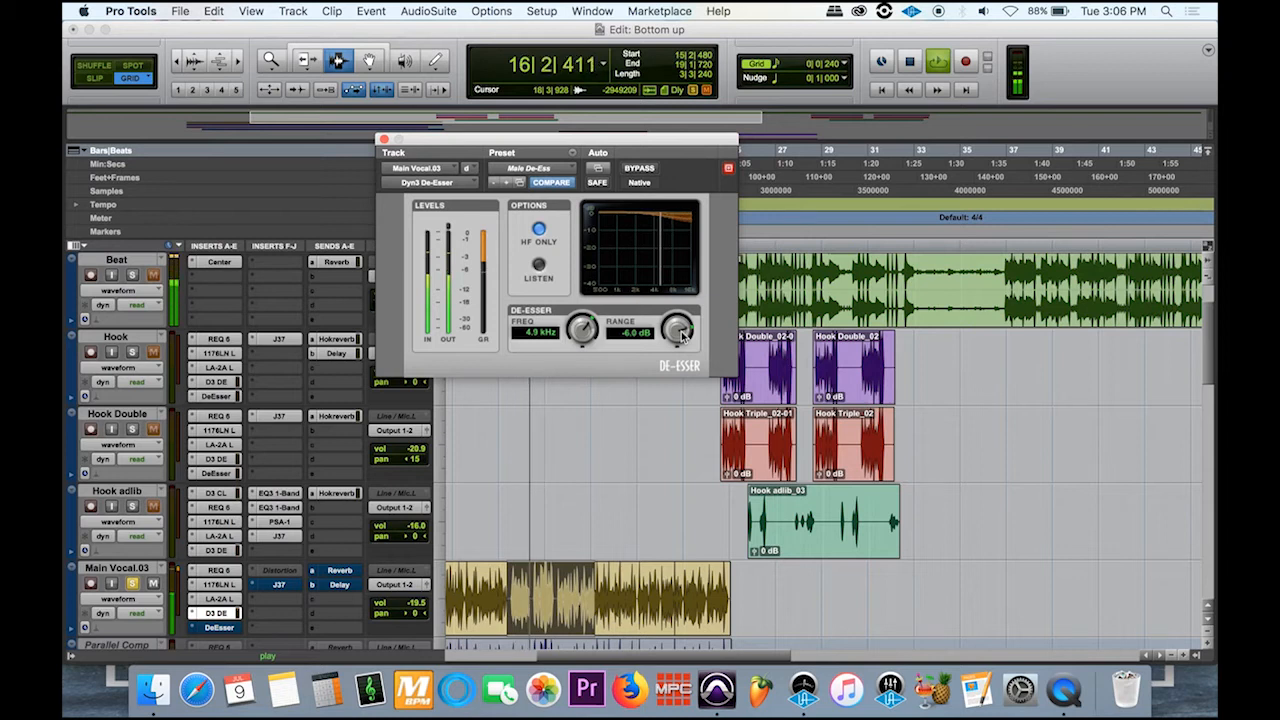
{"action": "left_click_drag", "start_coordinate": [681, 336], "coordinate": [683, 341]}
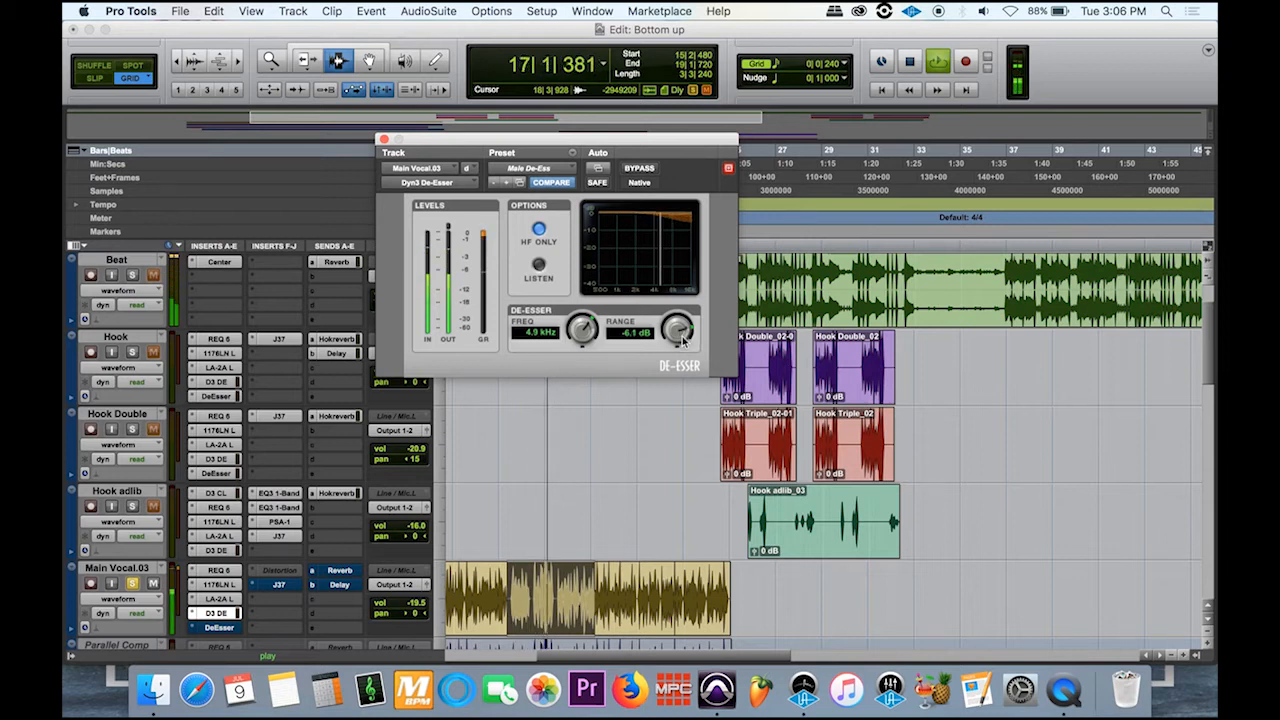
{"action": "left_click_drag", "start_coordinate": [683, 341], "coordinate": [685, 345]}
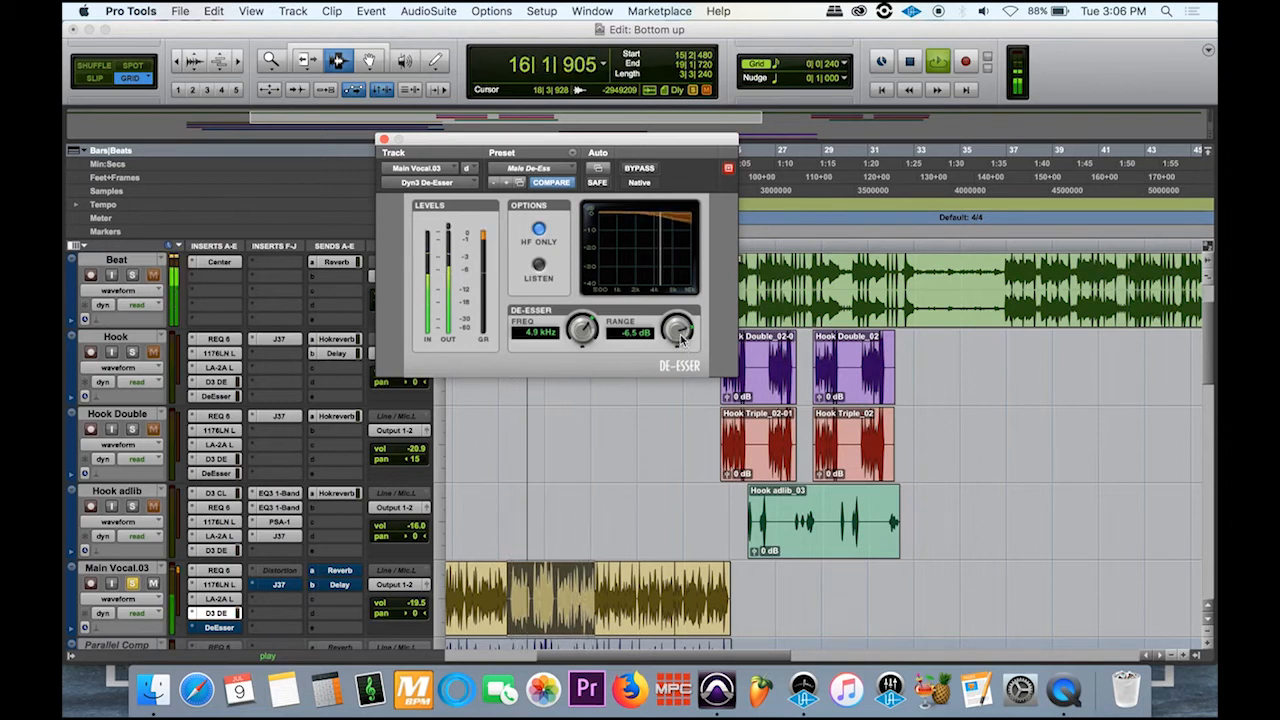
{"action": "scroll", "coordinate": [683, 341], "scroll_direction": "down", "scroll_amount": 3}
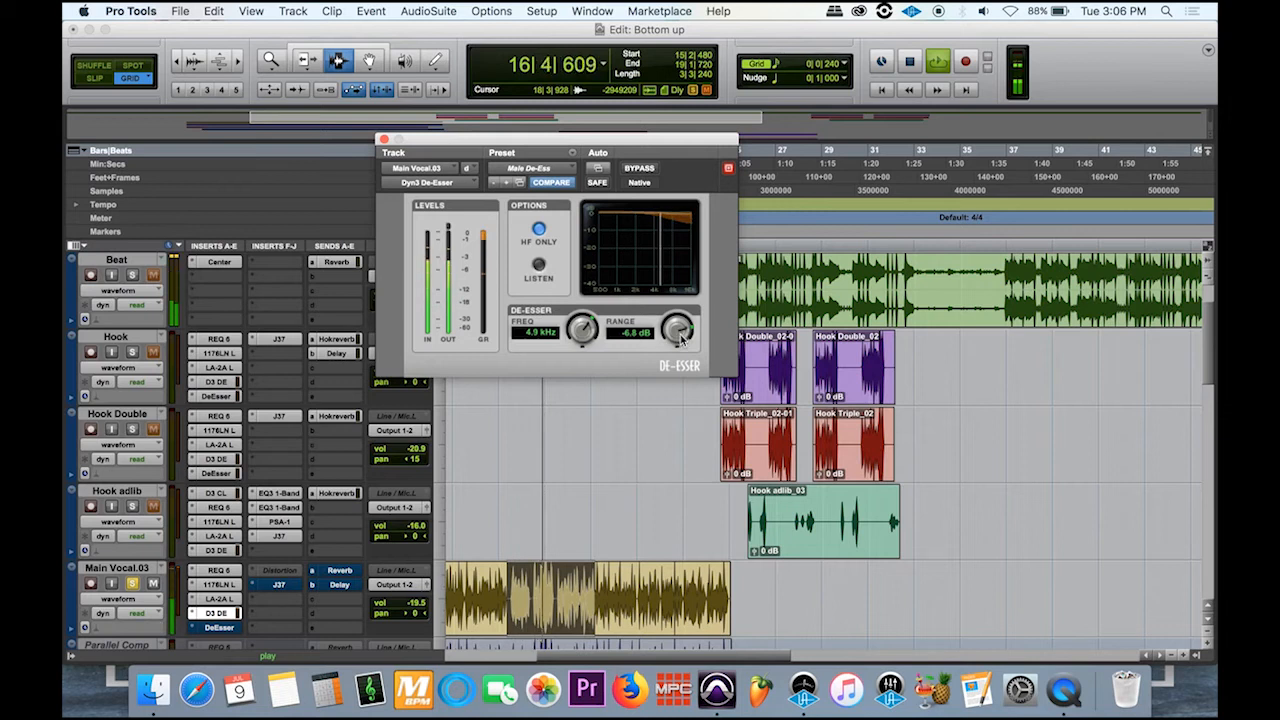
{"action": "left_click_drag", "start_coordinate": [681, 335], "coordinate": [681, 338]}
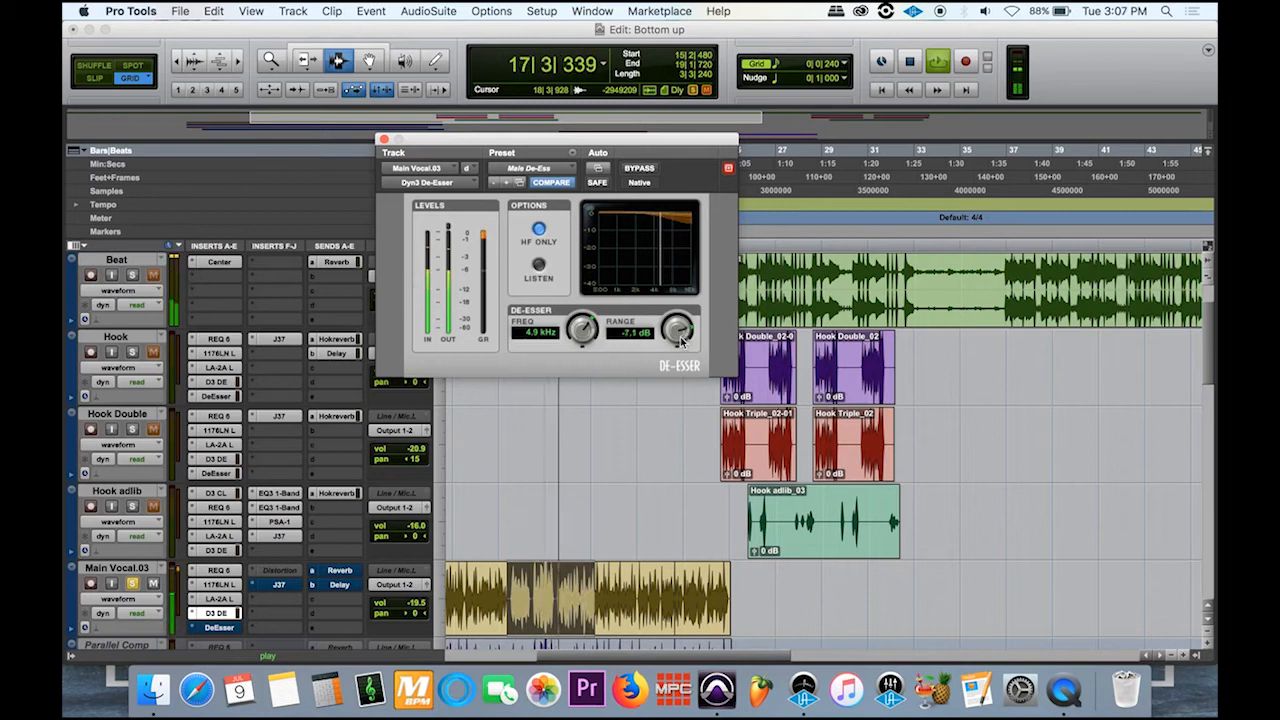
{"action": "left_click_drag", "start_coordinate": [681, 338], "coordinate": [681, 336]}
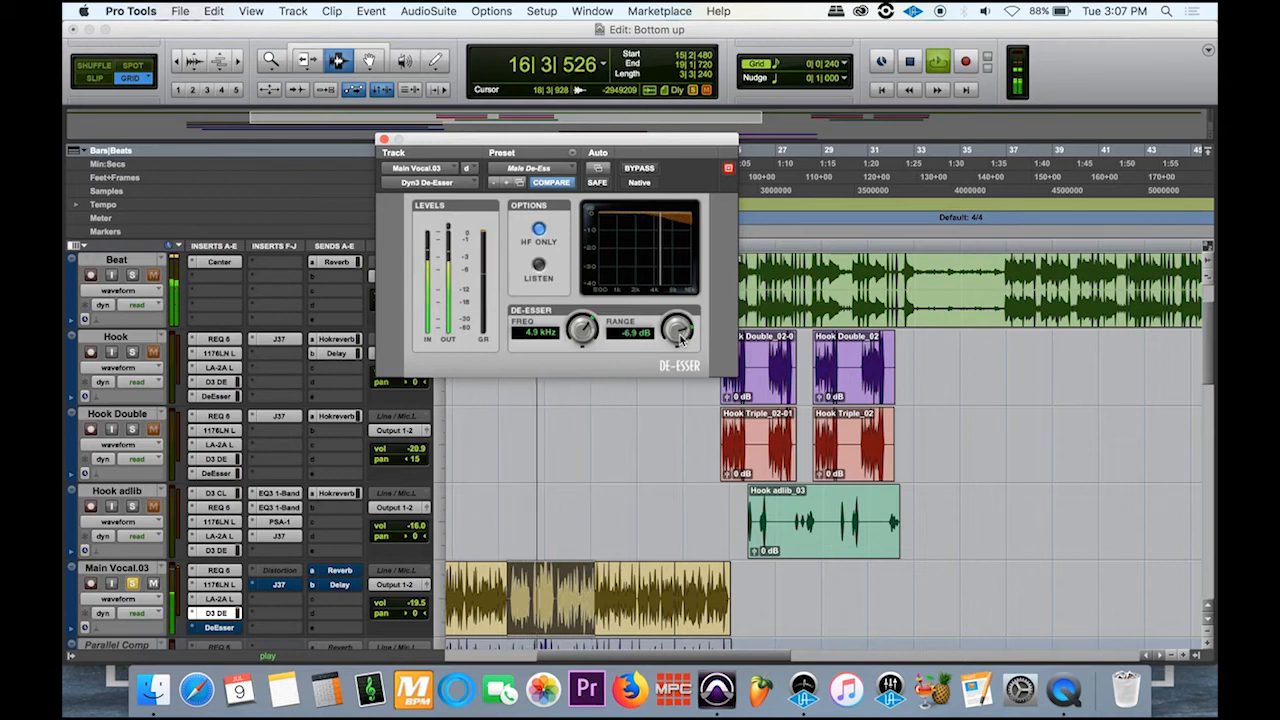
{"action": "key", "text": "space"}
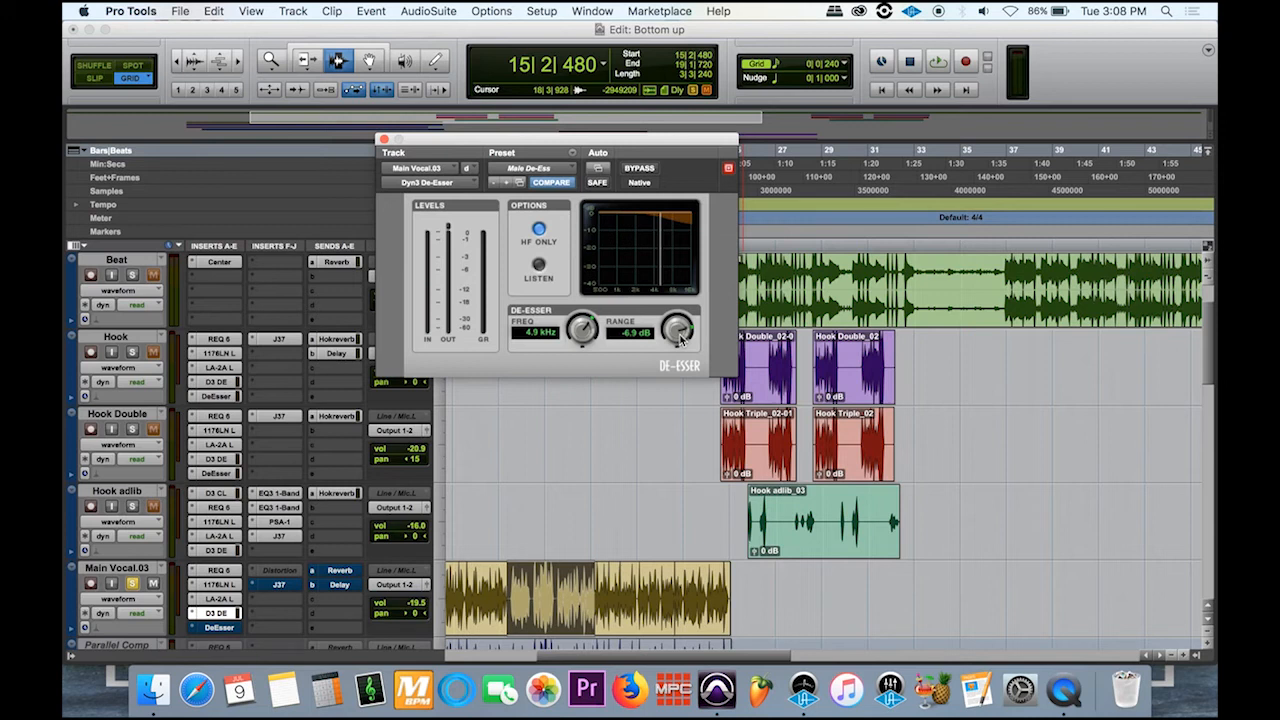
- Compare the vocal phrase with the Dyn3 De-Esser active and bypassed, finishing with it active
{"action": "key", "text": "space"}
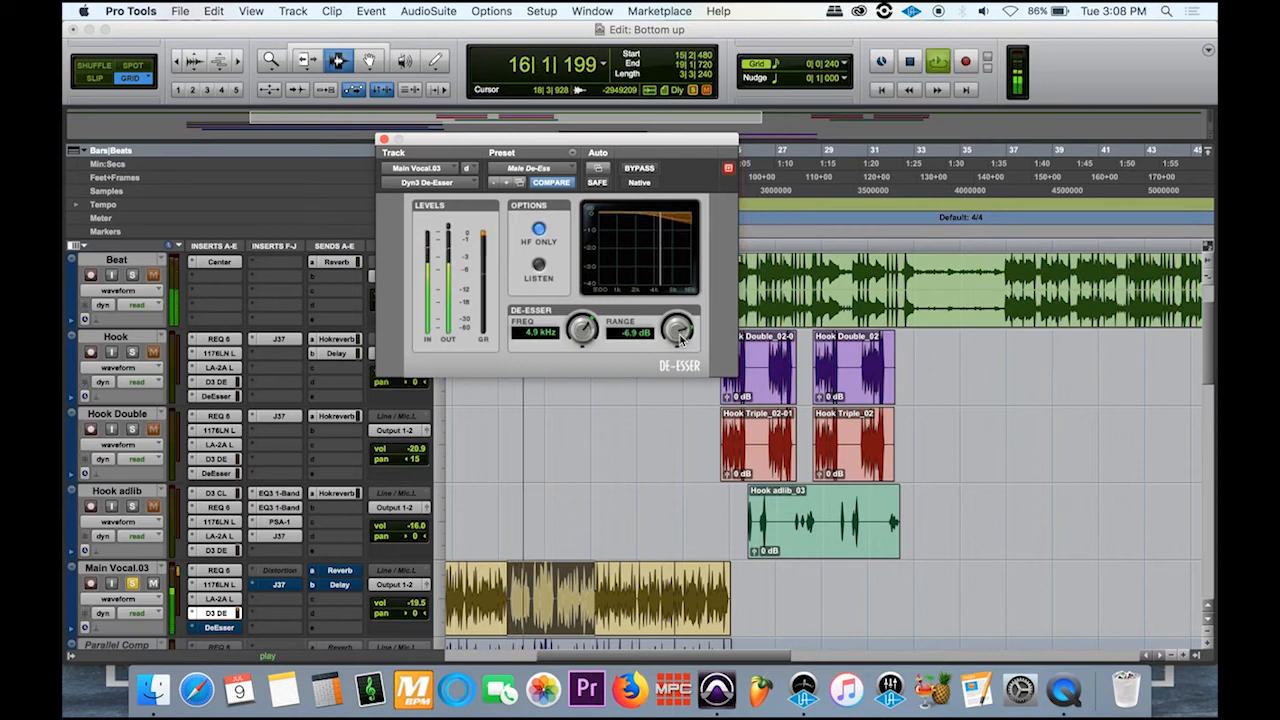
{"action": "key", "text": "space"}
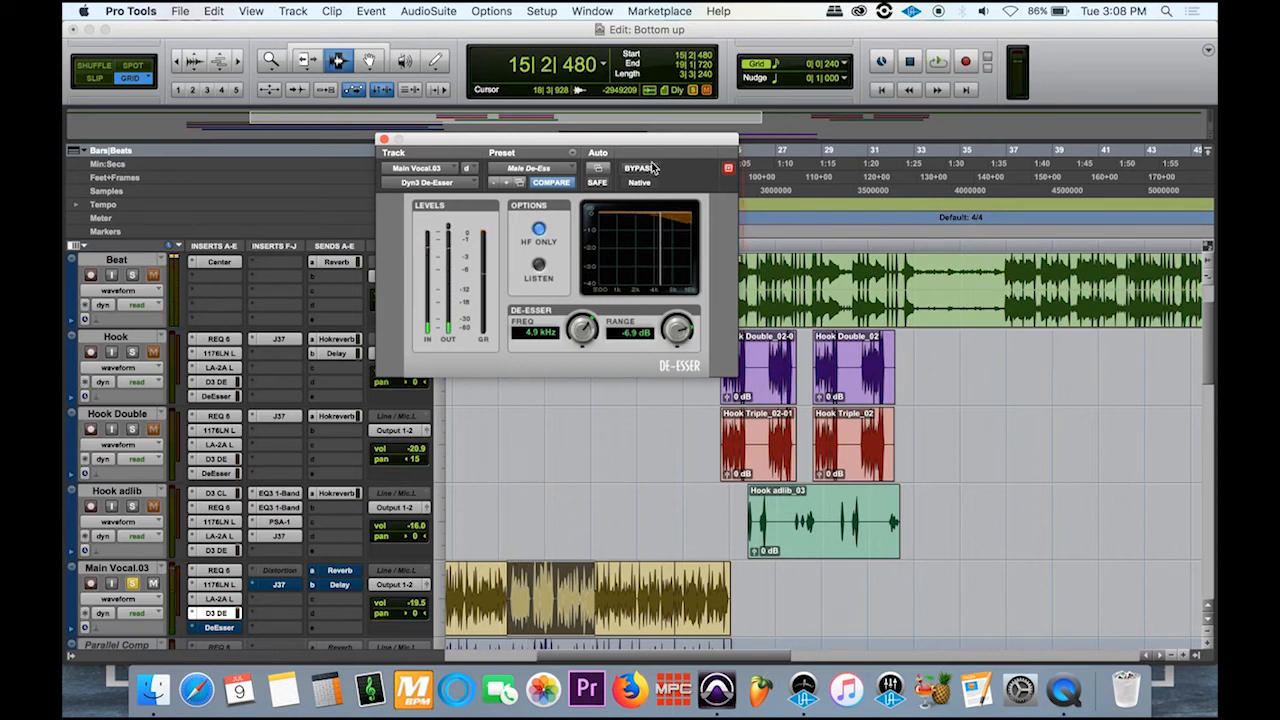
{"action": "left_click", "coordinate": [640, 168]}
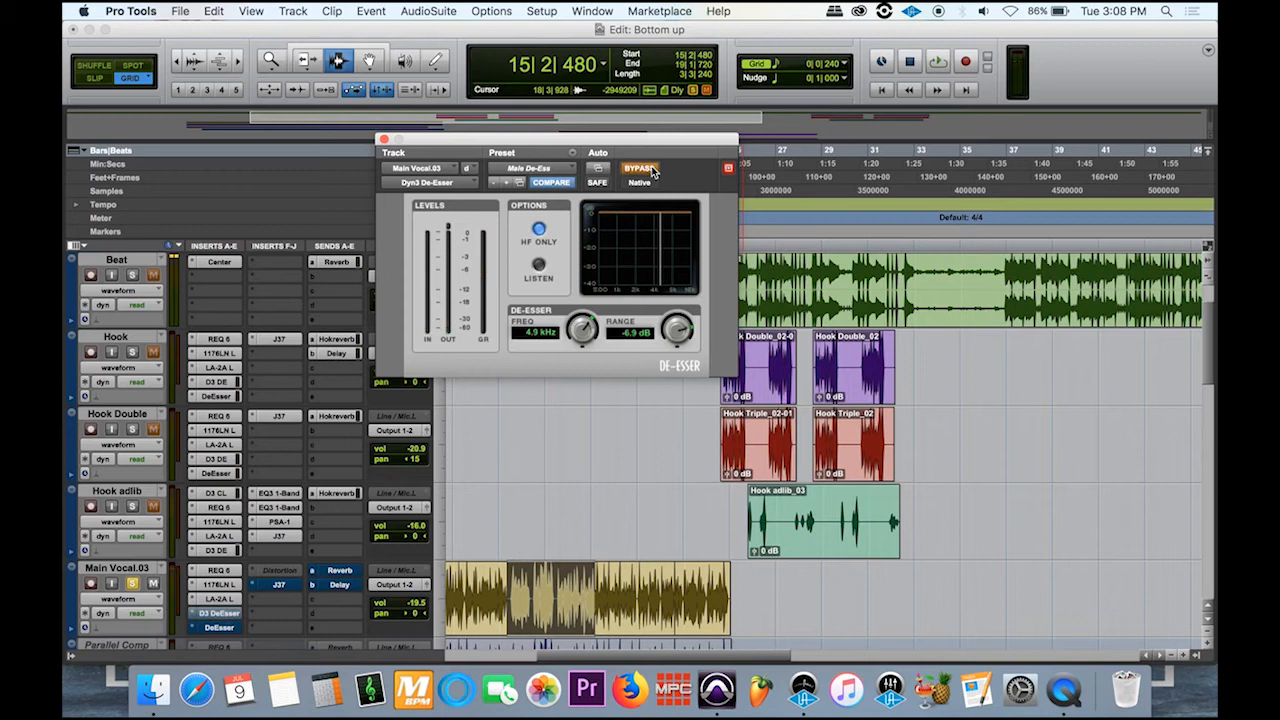
{"action": "key", "text": "space"}
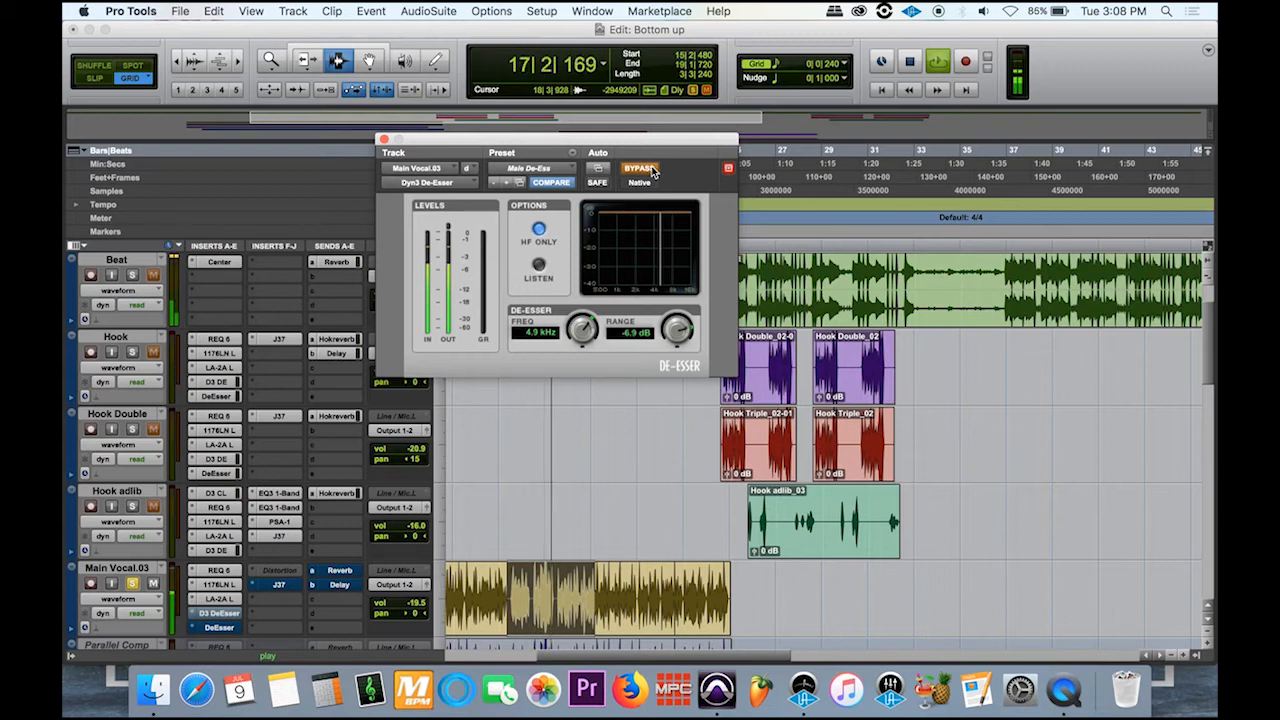
{"action": "key", "text": "space"}
{"action": "key", "text": "space"}
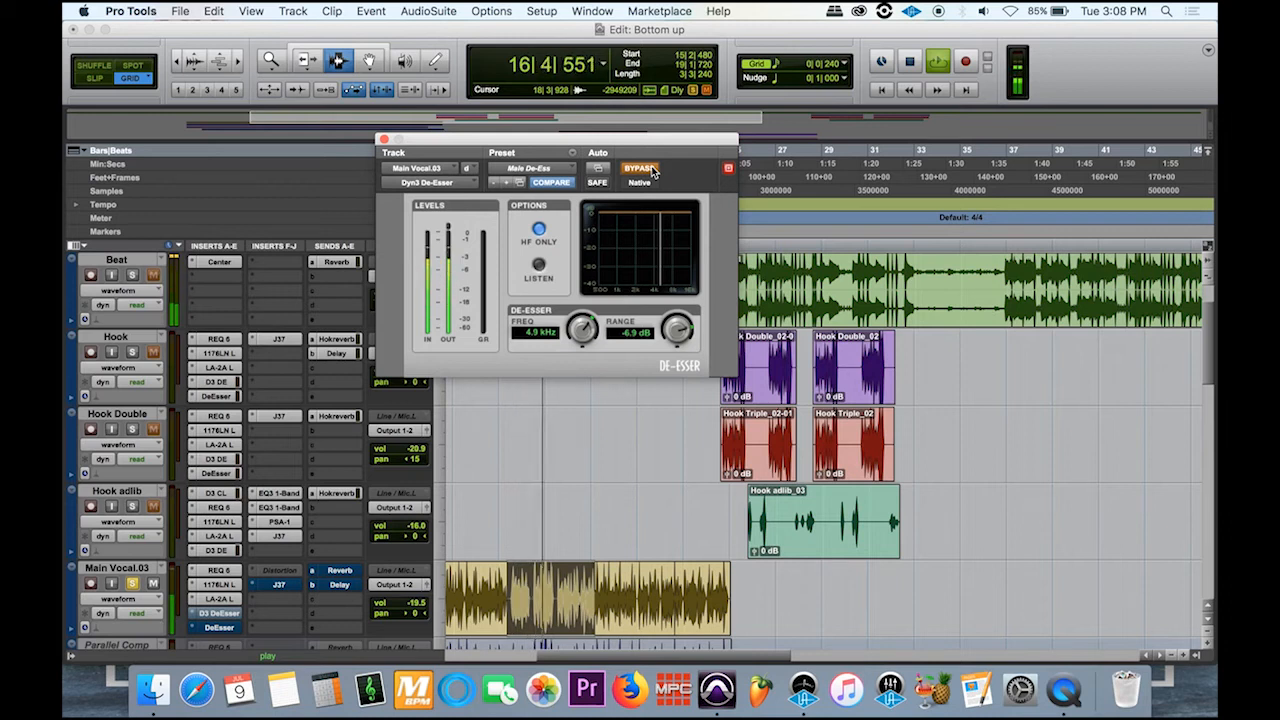
{"action": "key", "text": "space"}
{"action": "left_click", "coordinate": [640, 168]}
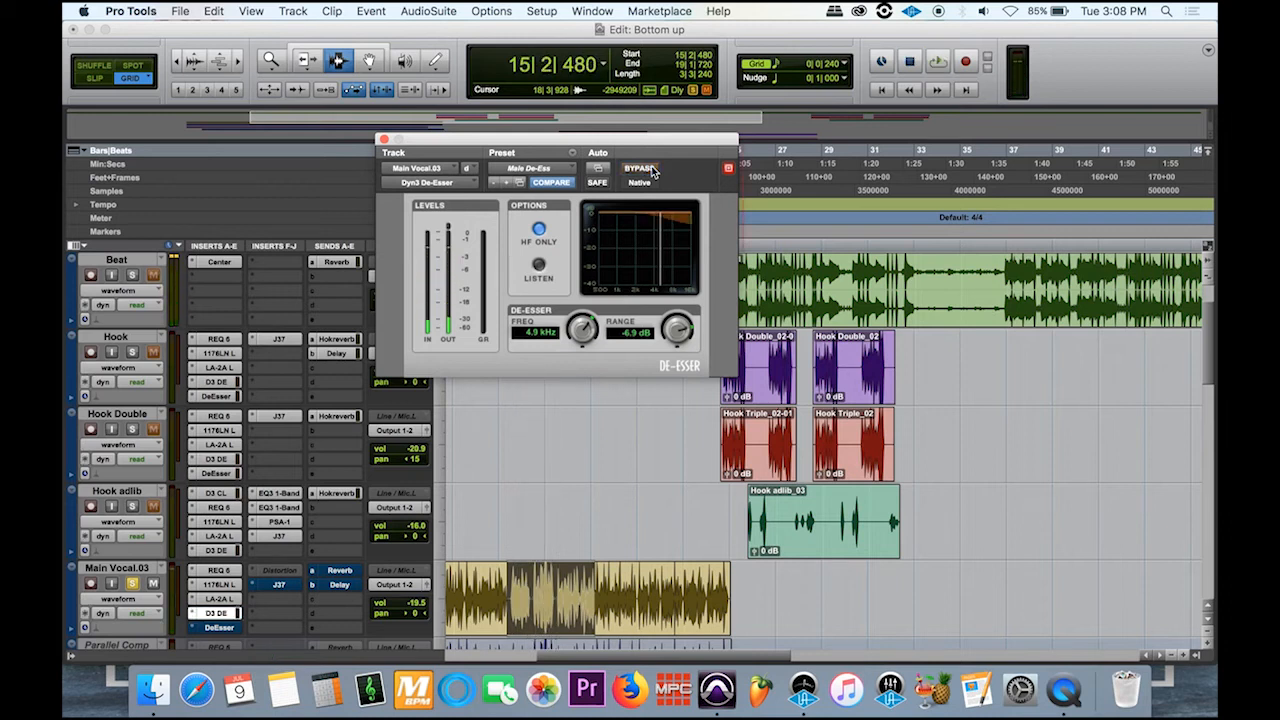
{"action": "key", "text": "space"}
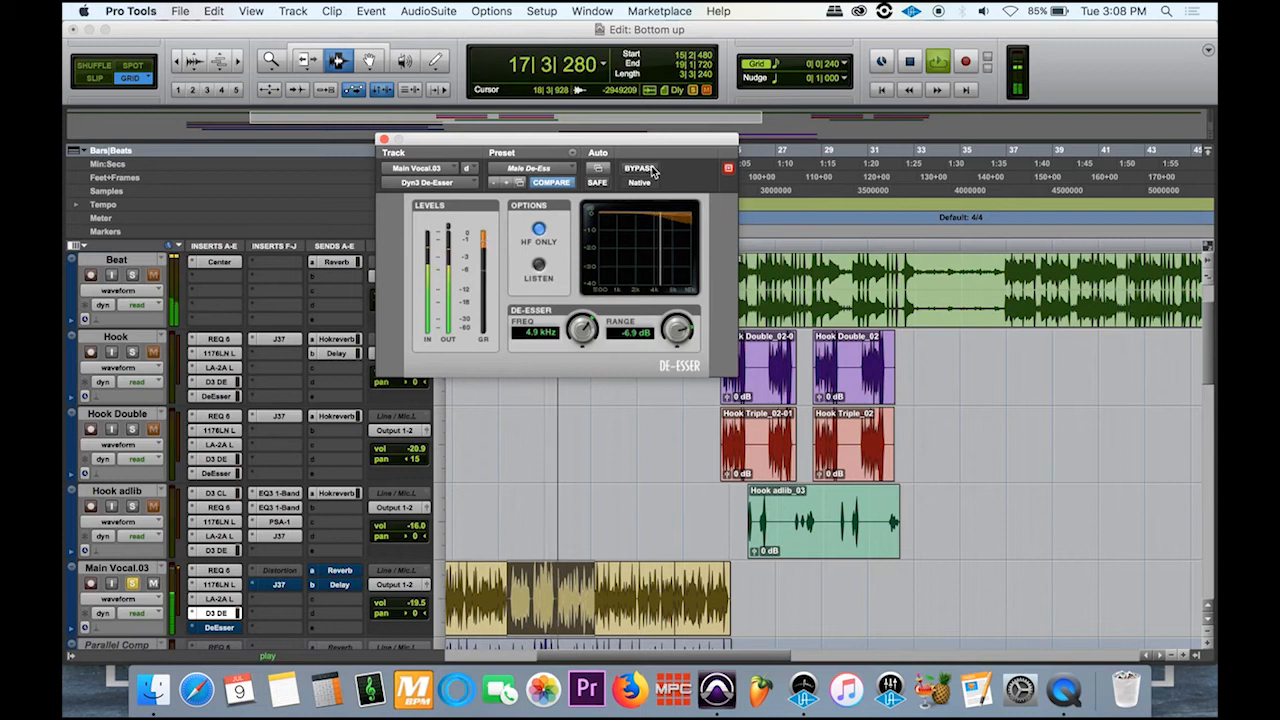
{"action": "key", "text": "space"}
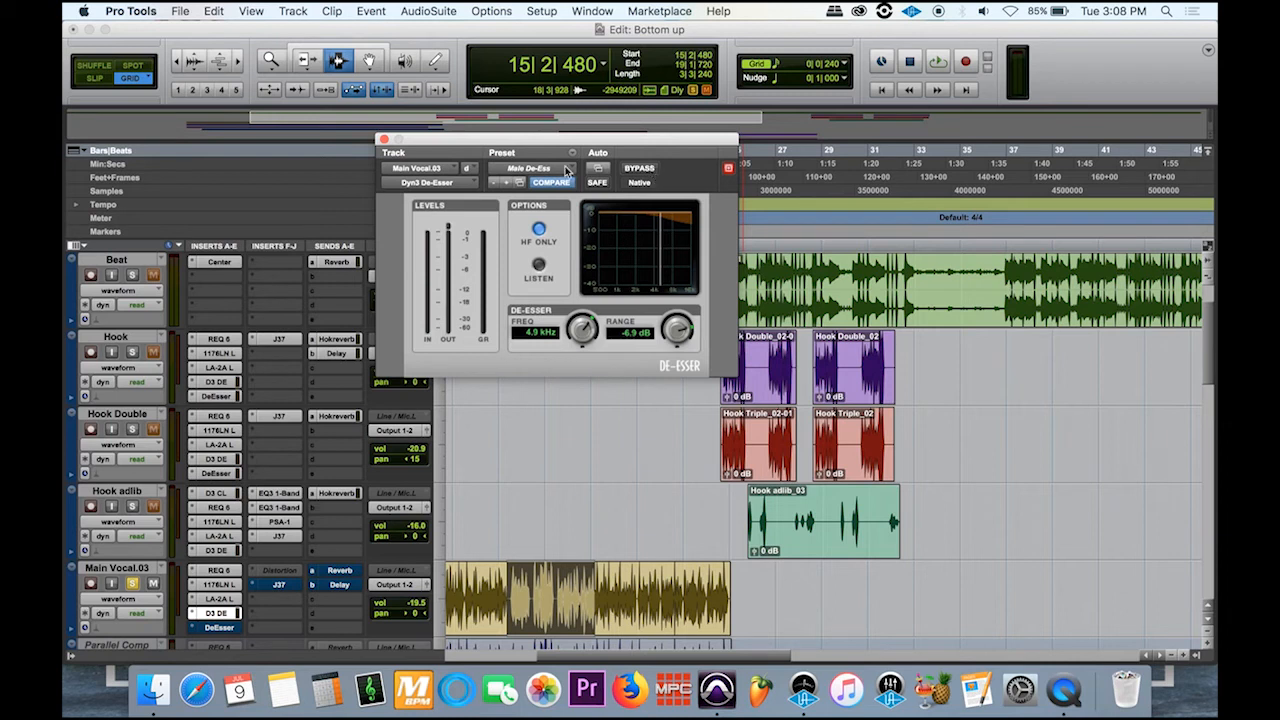
- Close the Dyn3 De-Esser, then activate and open the DeEsser insert on the Main Vocal.03 track
{"action": "left_click", "coordinate": [384, 139]}
{"action": "left_click", "coordinate": [222, 630], "text": "super"}
{"action": "left_click", "coordinate": [224, 630]}
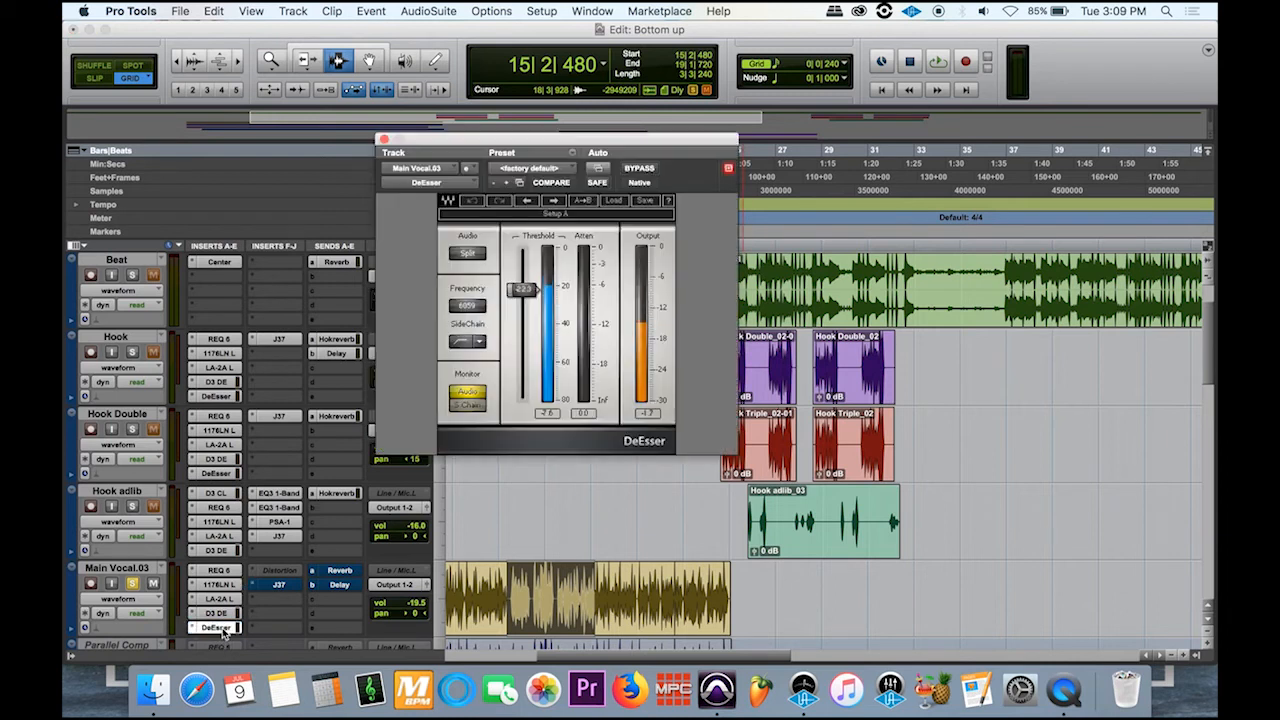
- Audition the vocal through the DeEsser's sidechain monitor, switch briefly to Audio, and return to the sidechain with playback running
{"action": "left_click", "coordinate": [468, 405]}
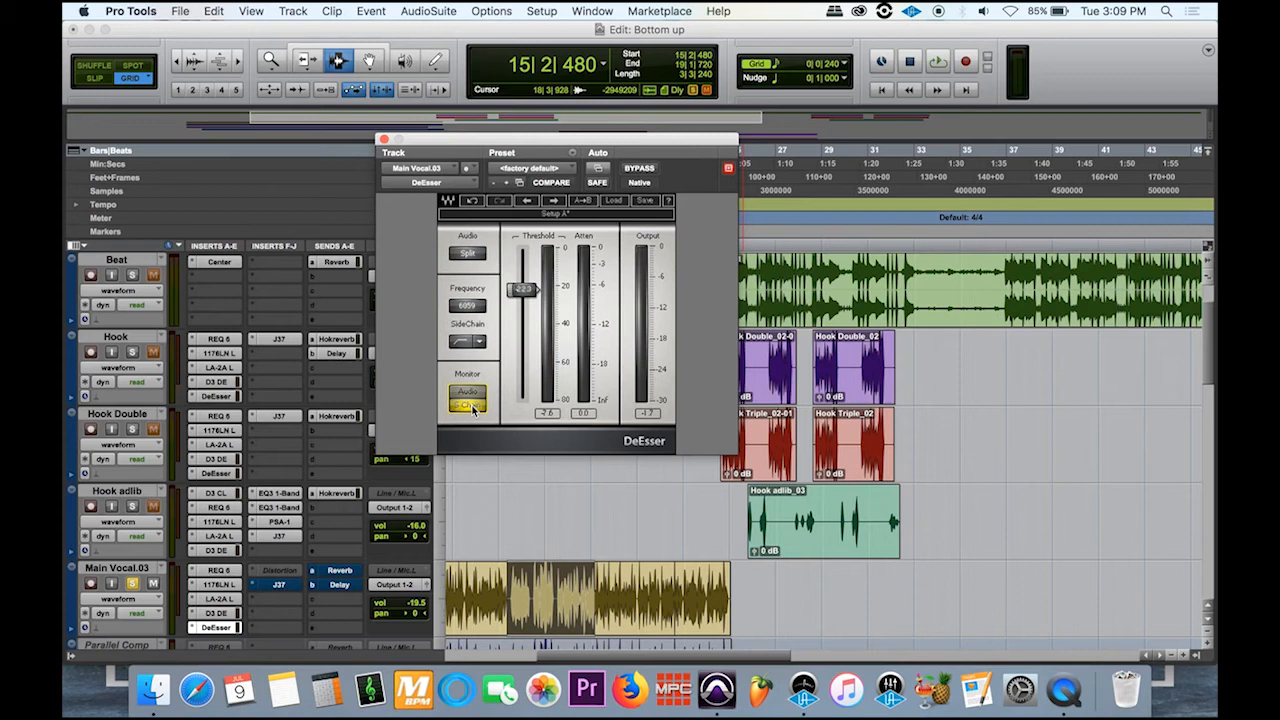
{"action": "key", "text": "space"}
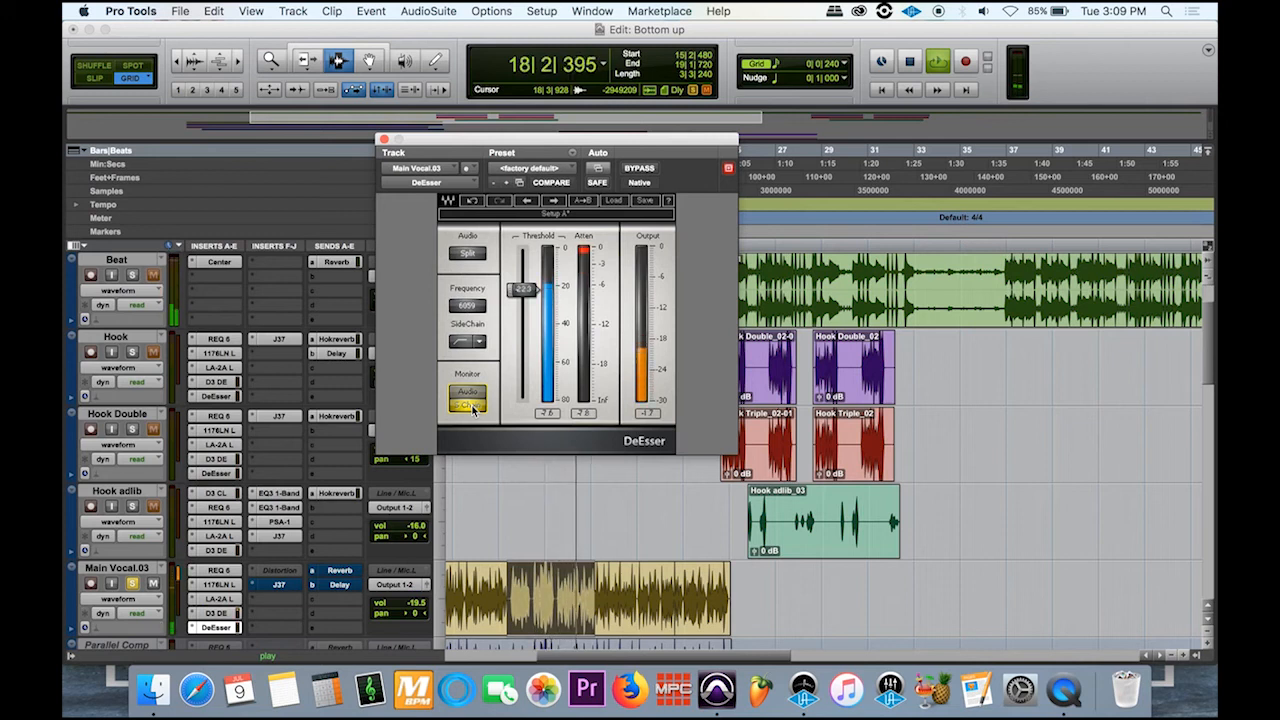
{"action": "key", "text": "space"}
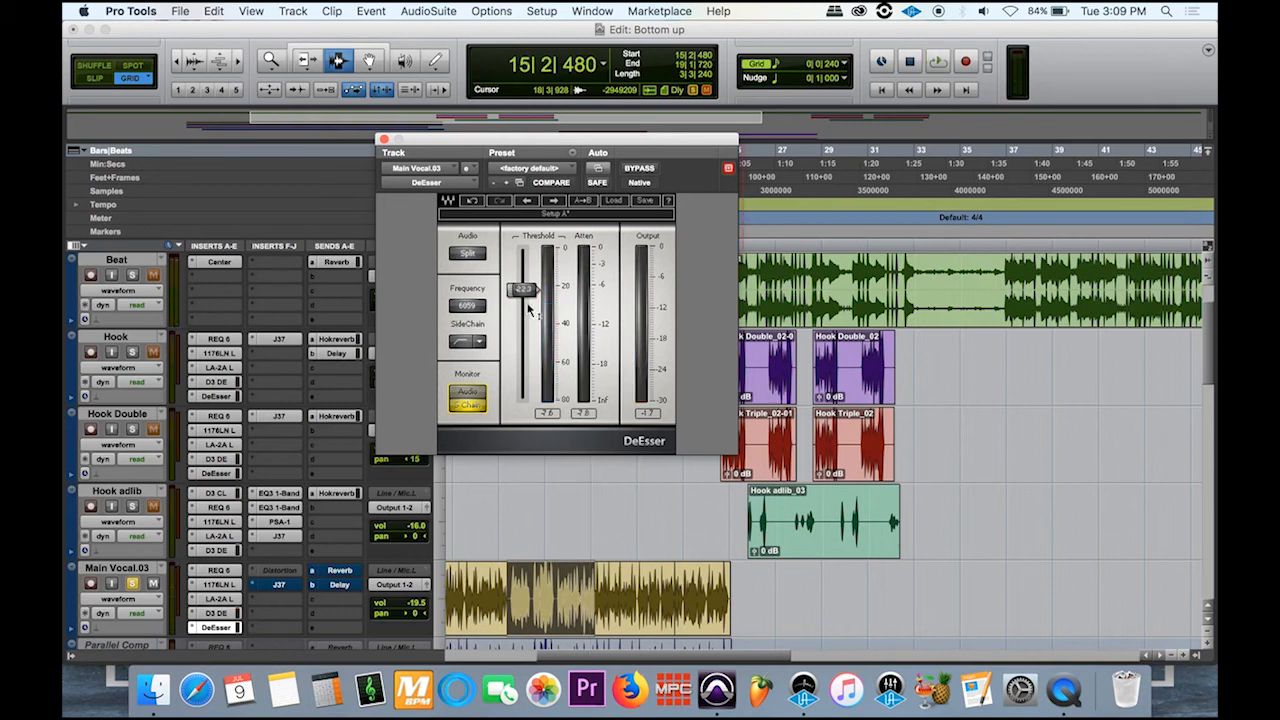
{"action": "left_click", "coordinate": [476, 390]}
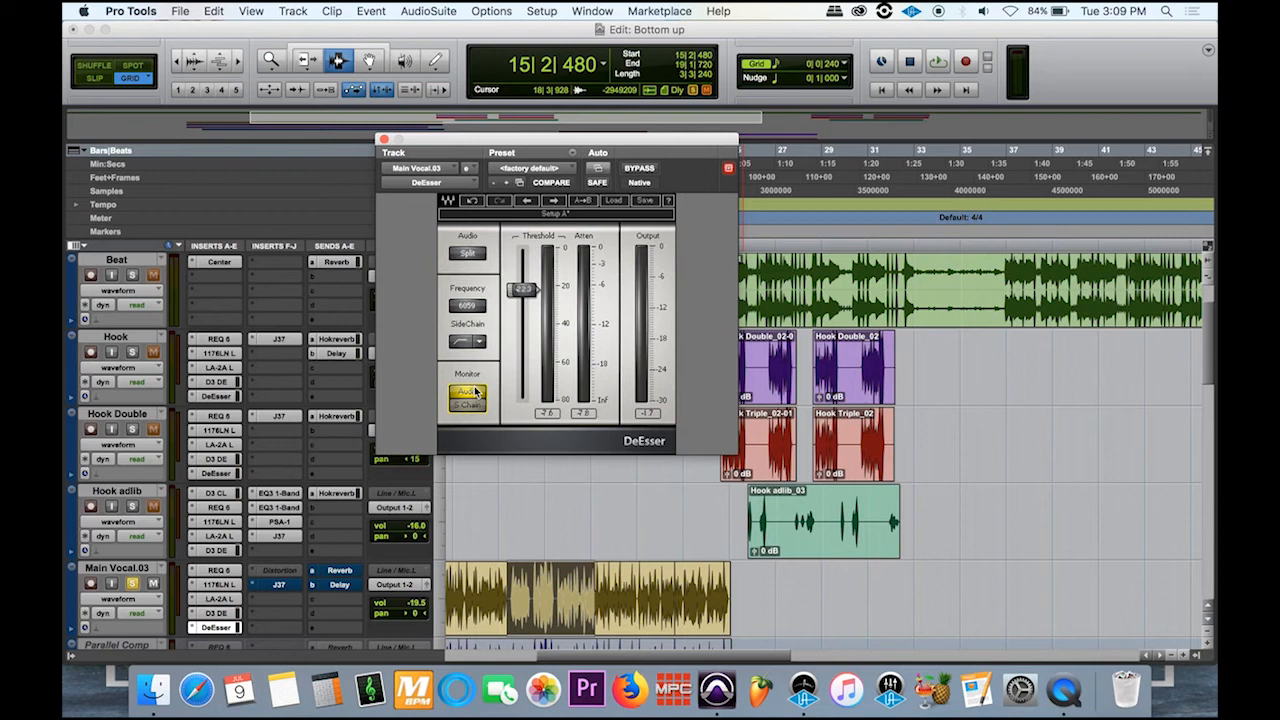
{"action": "left_click", "coordinate": [477, 404]}
{"action": "key", "text": "space"}
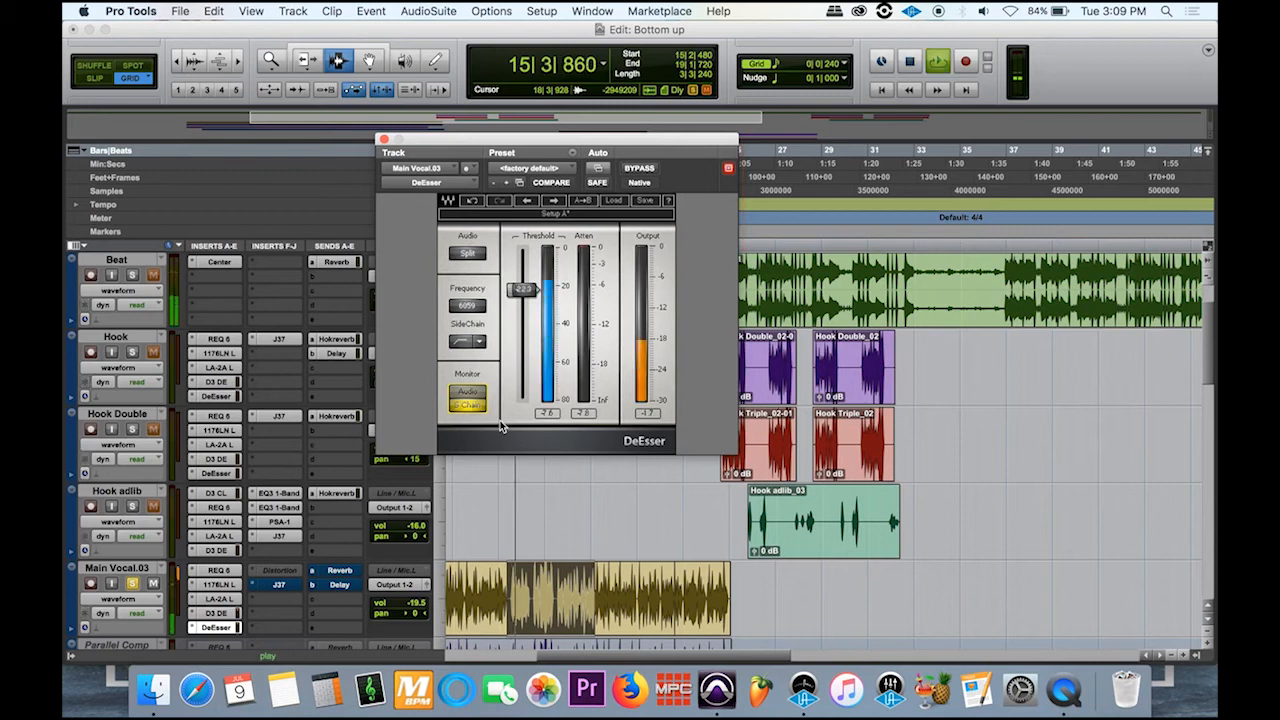
- Compare the vocal through the DeEsser's Audio and sidechain monitoring, finishing on the sidechain, and close the plug-in with playback stopped
{"action": "left_click", "coordinate": [474, 405]}
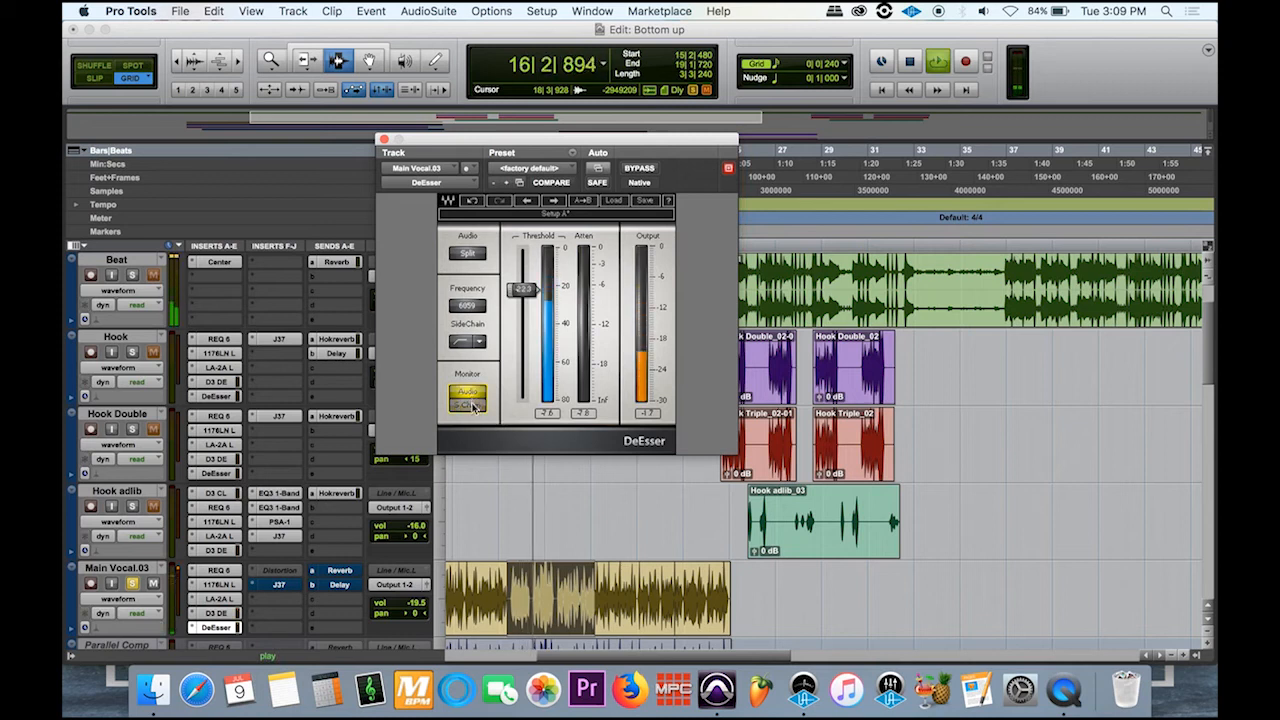
{"action": "left_click", "coordinate": [474, 405]}
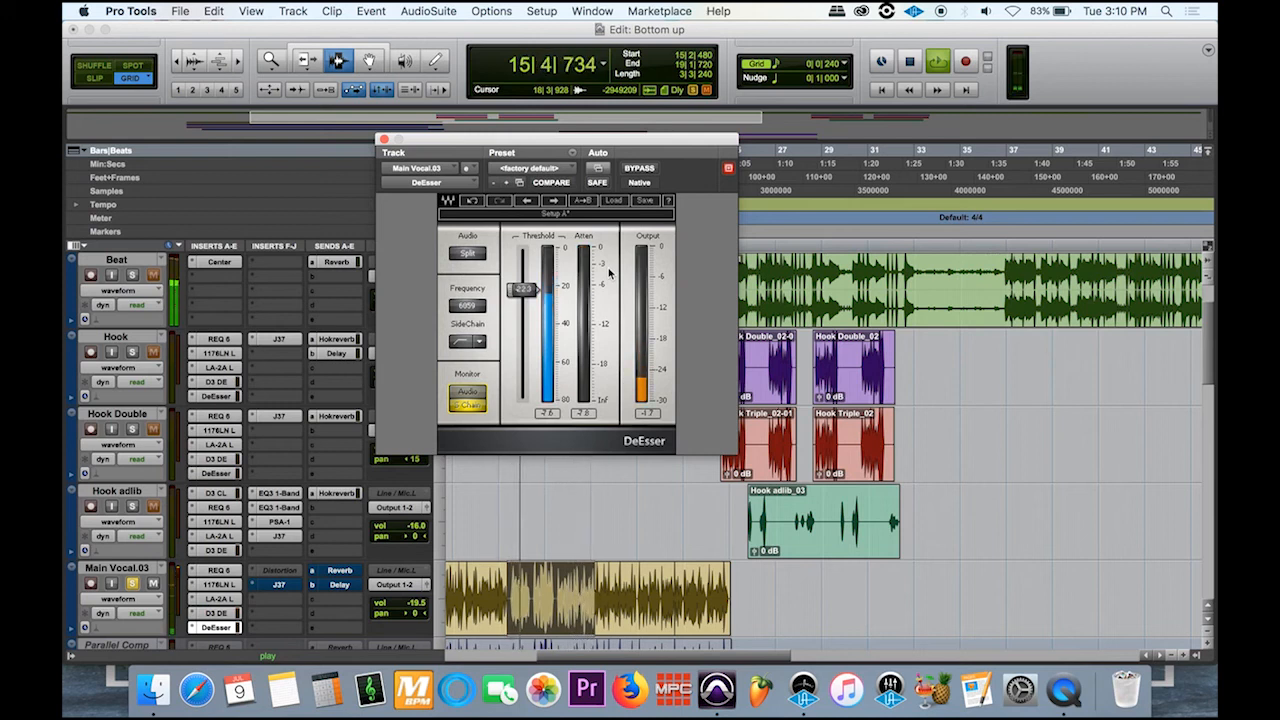
{"action": "key", "text": "space"}
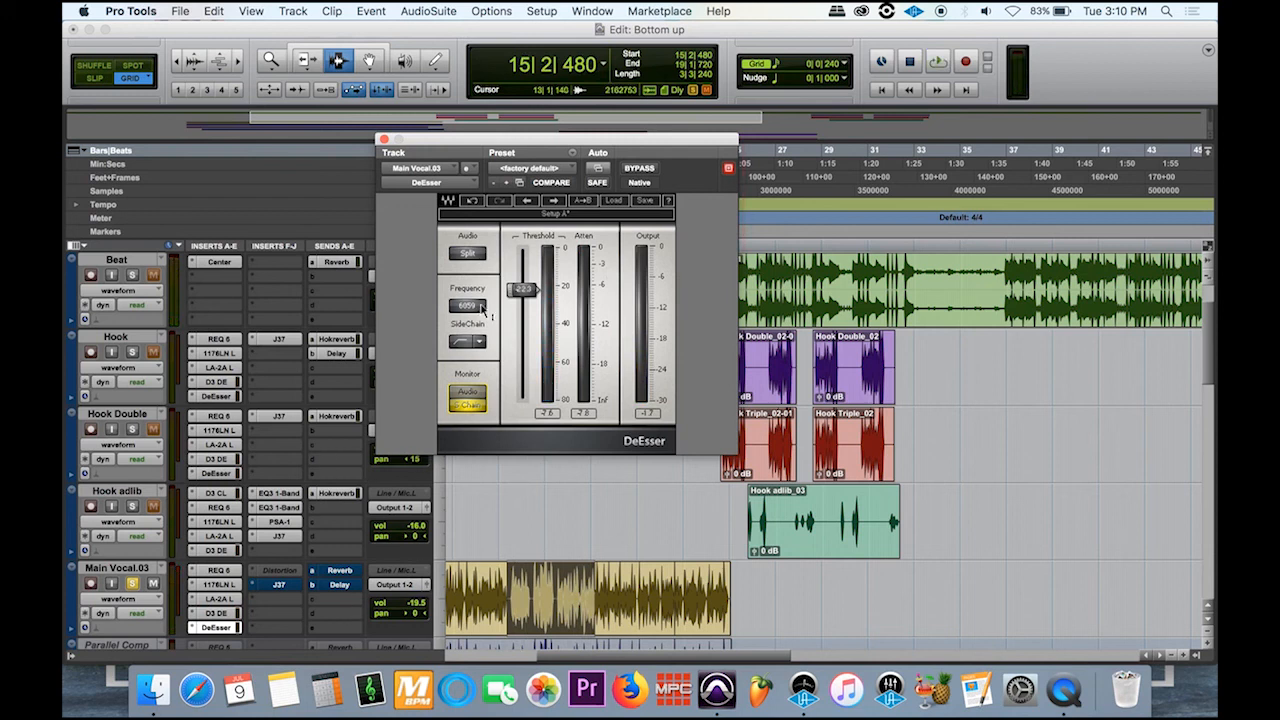
{"action": "left_click", "coordinate": [383, 139]}
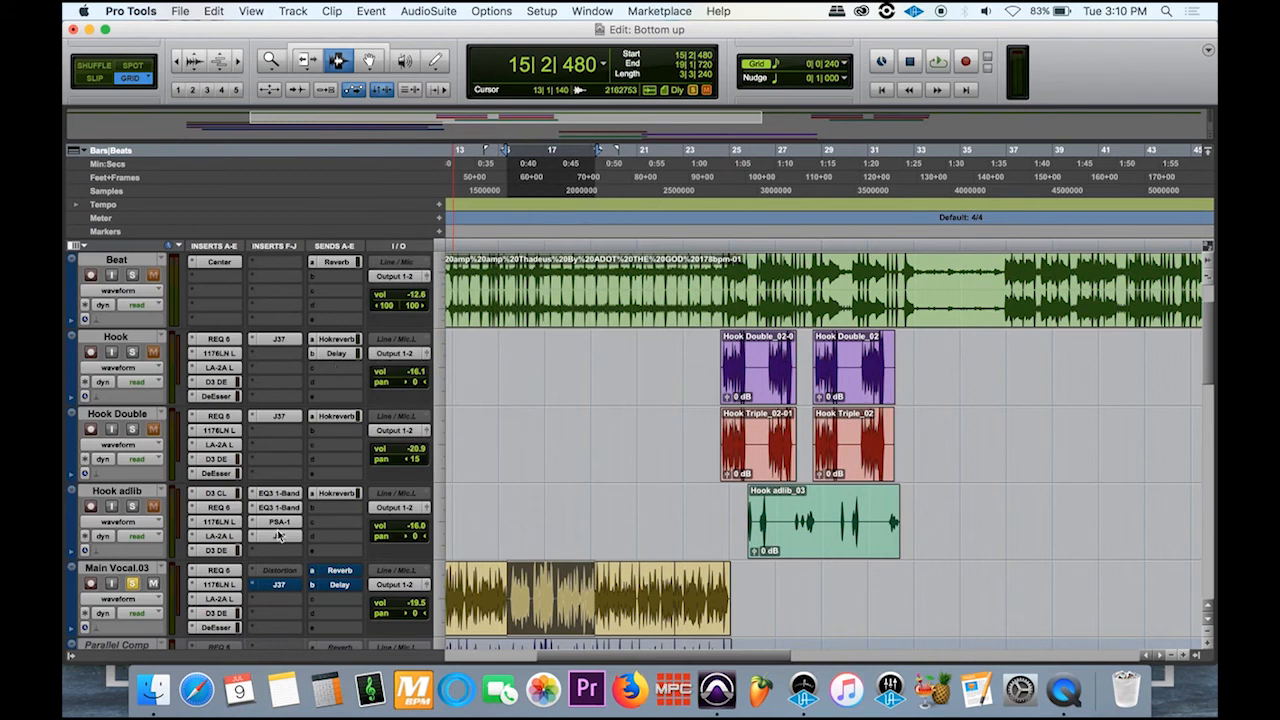
- Bypass both the D3 DeEsser and DeEsser inserts on Main Vocal.03 and audition the untreated vocal phrase
{"action": "left_click", "coordinate": [226, 619]}
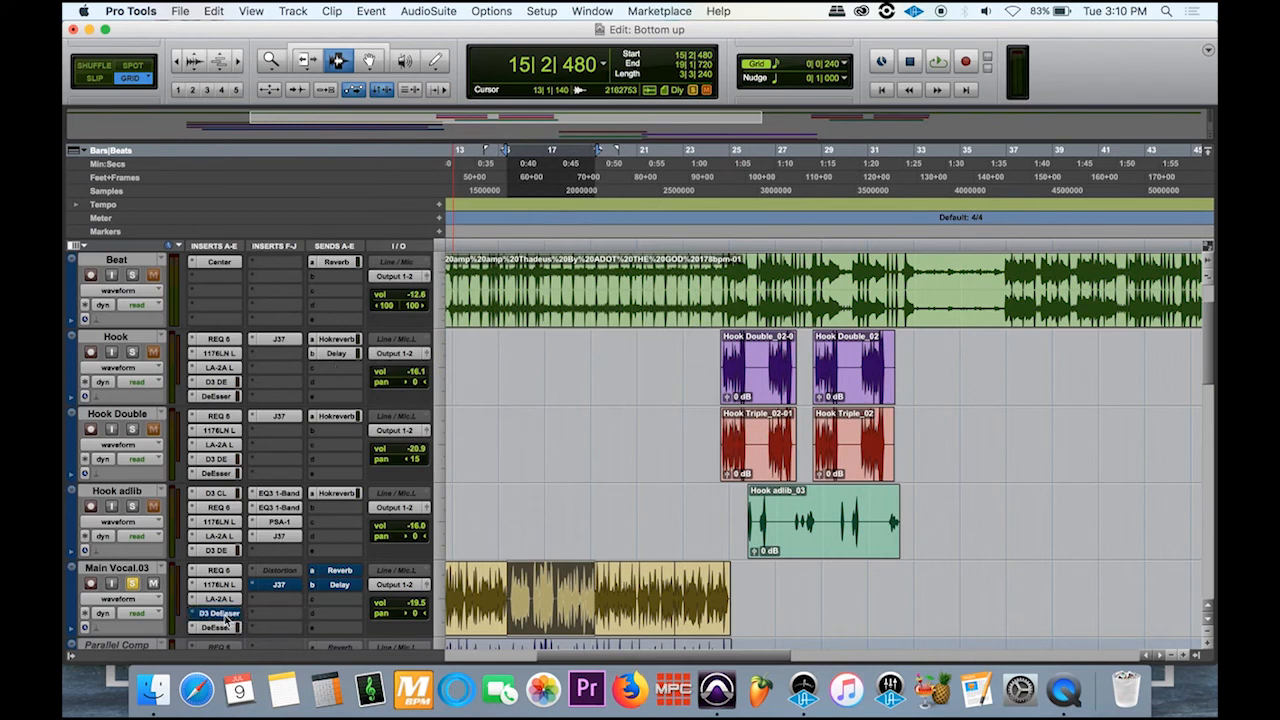
{"action": "left_click", "coordinate": [226, 628]}
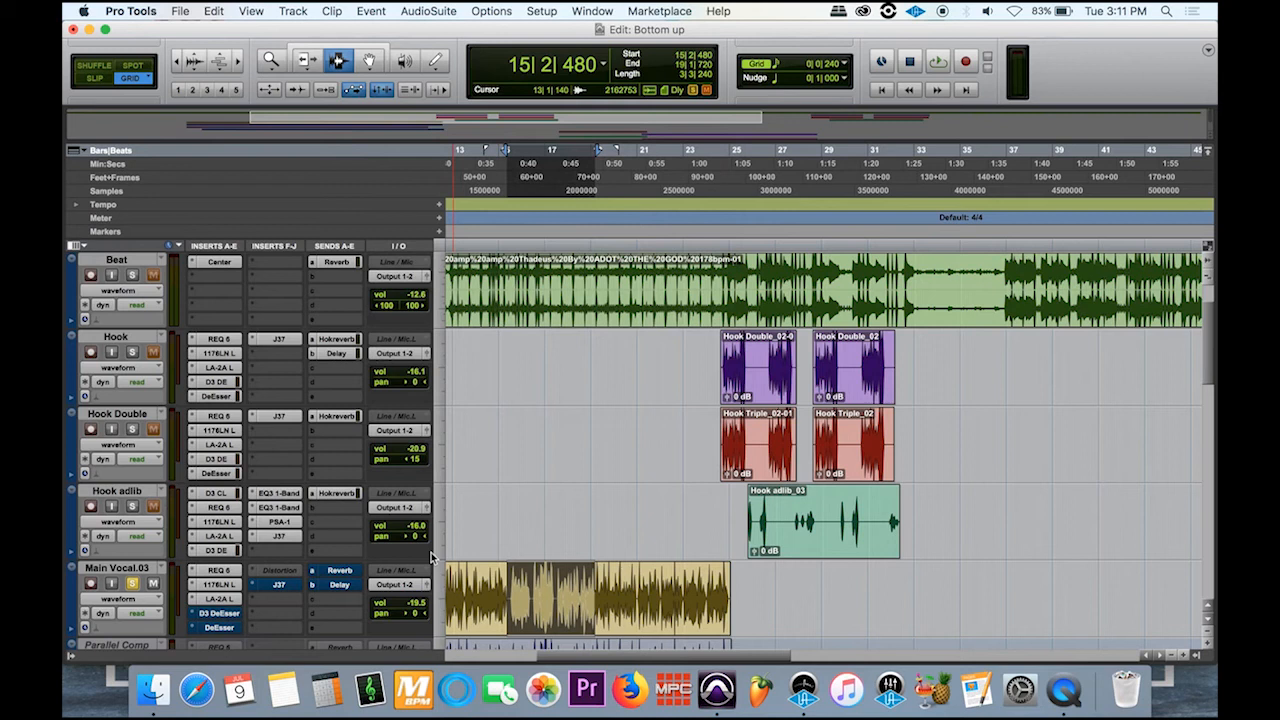
{"action": "key", "text": "space"}
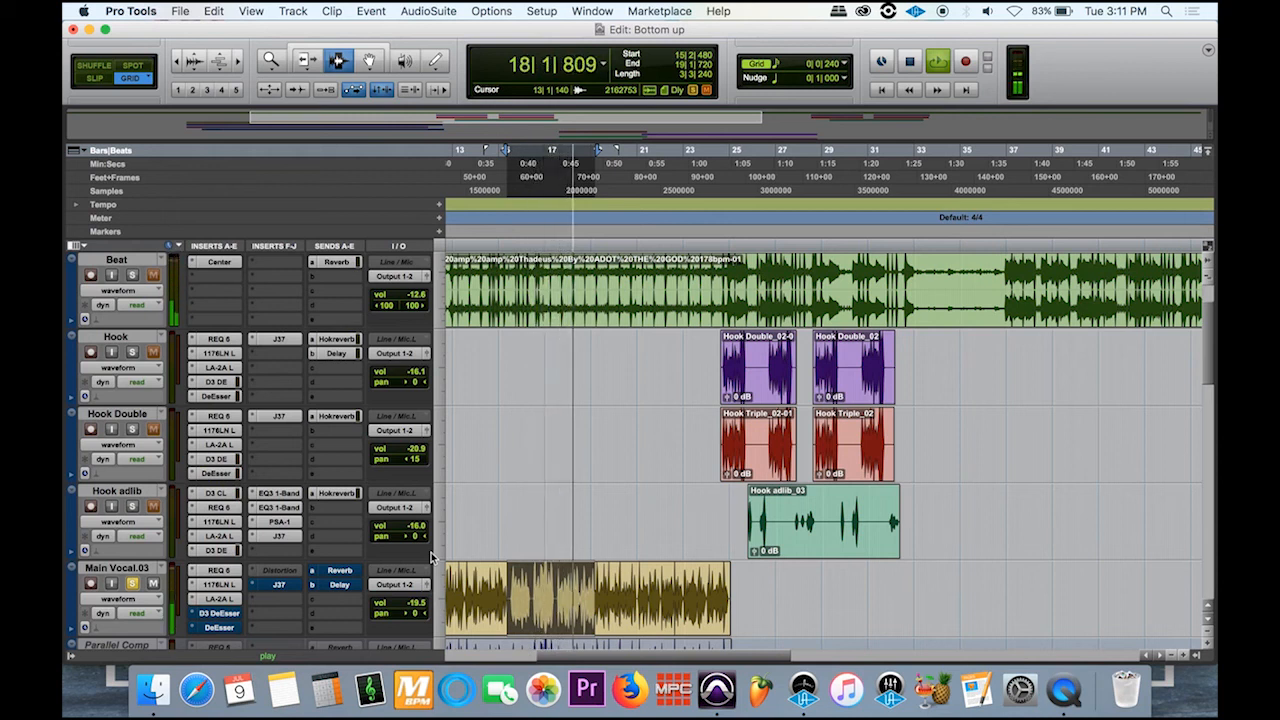
{"action": "key", "text": "space"}
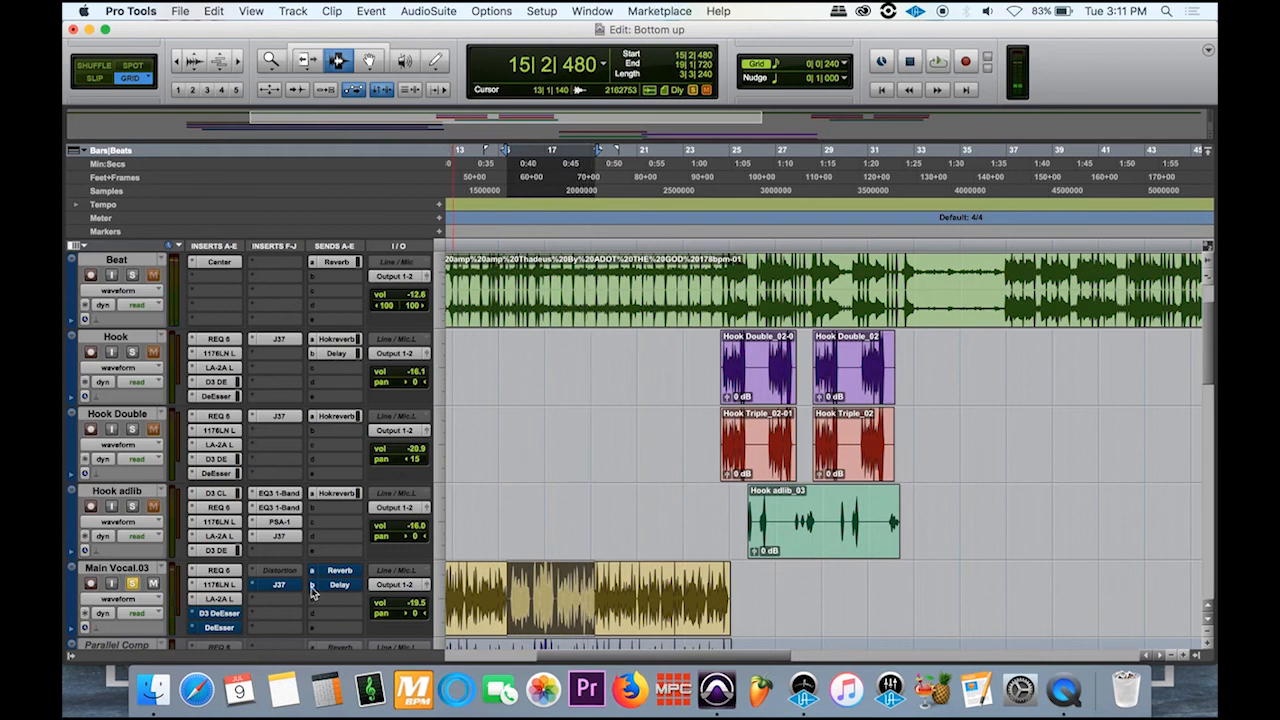
- Reactivate both de-esser inserts on Main Vocal.03 and briefly play the vocal phrase through them
{"action": "left_click", "coordinate": [217, 616], "text": "super"}
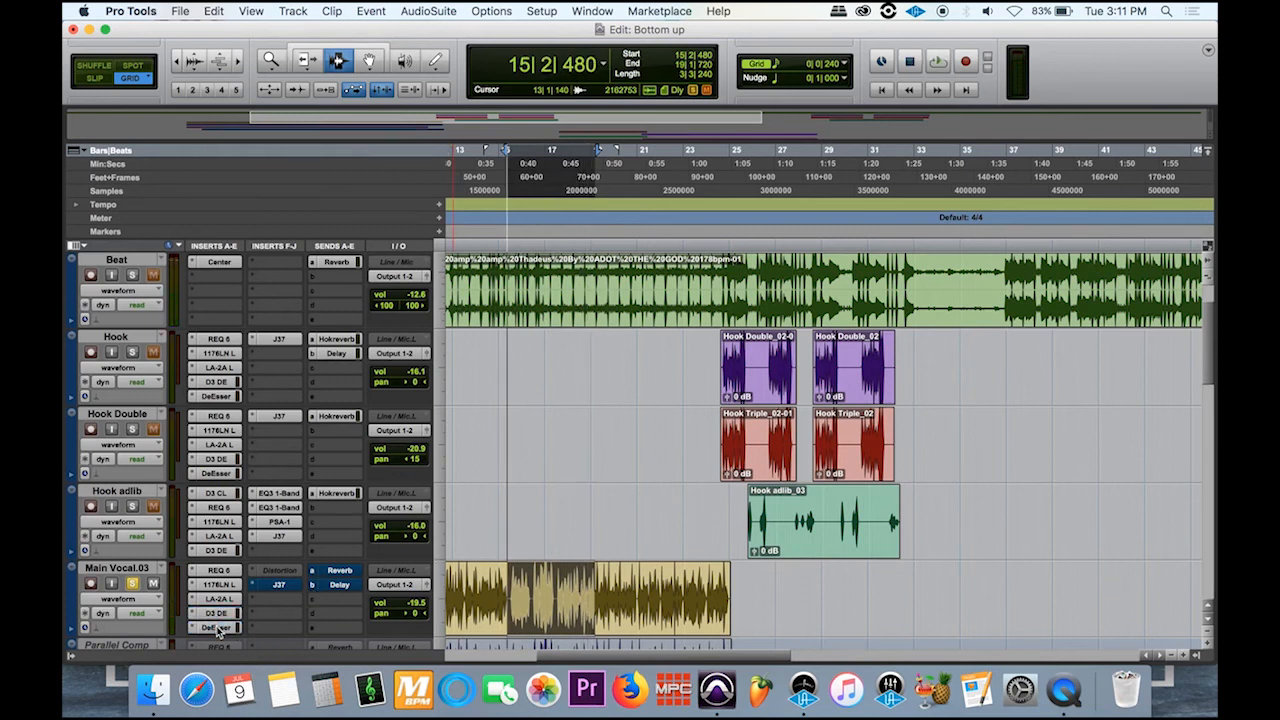
{"action": "key", "text": "space"}
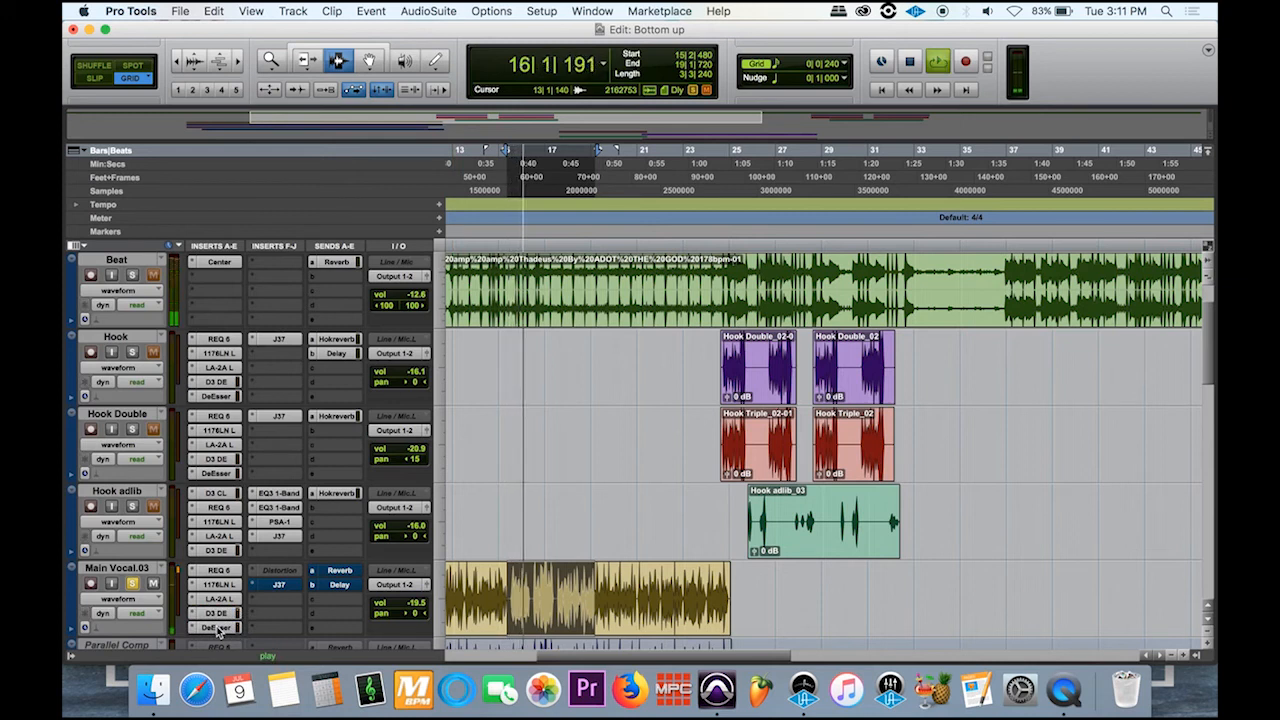
{"action": "key", "text": "space"}
- Switch the DeEsser's monitor on Main Vocal.03 to Audio and replay the vocal phrase with both de-essers active
{"action": "left_click", "coordinate": [218, 628]}
{"action": "left_click", "coordinate": [465, 397]}
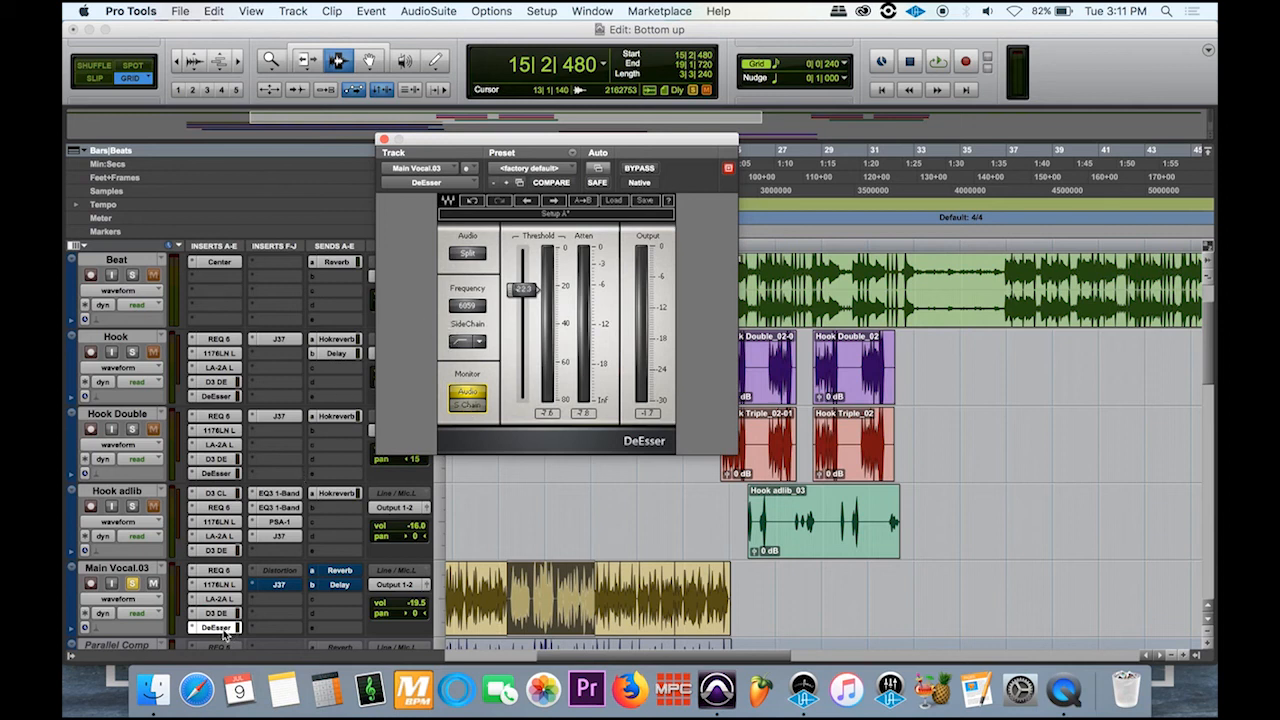
{"action": "left_click", "coordinate": [384, 140]}
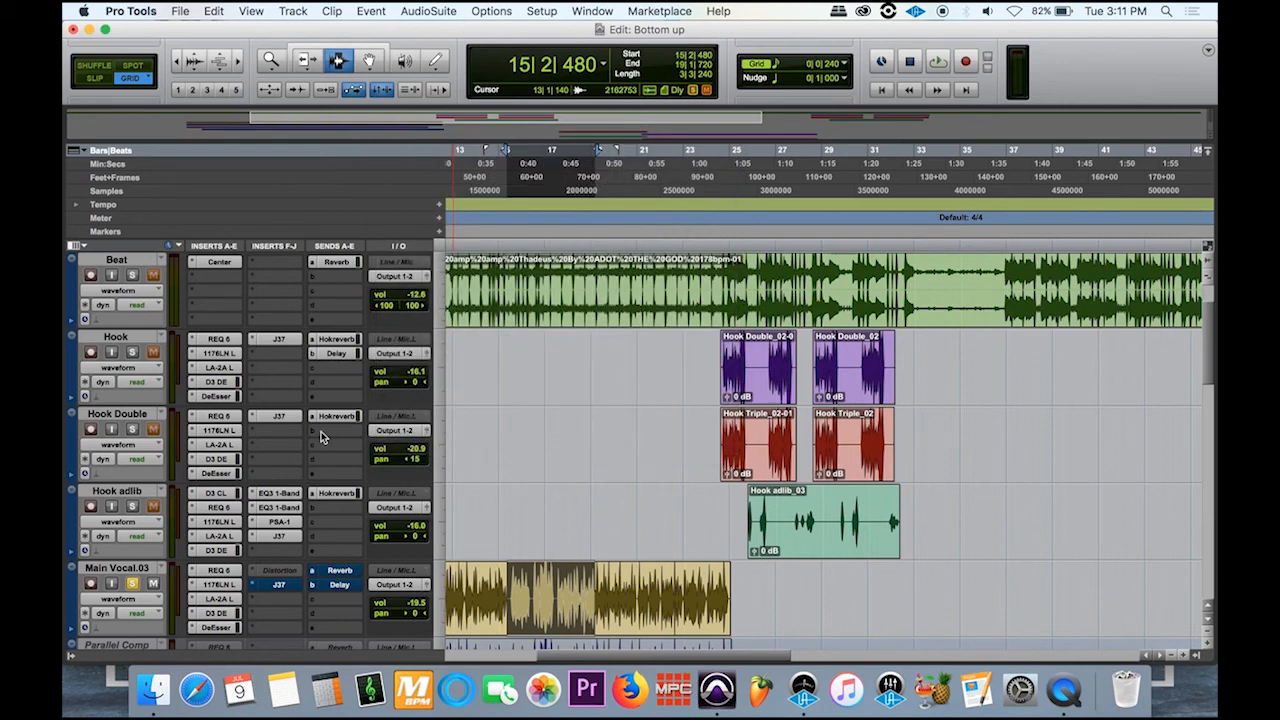
{"action": "key", "text": "space"}
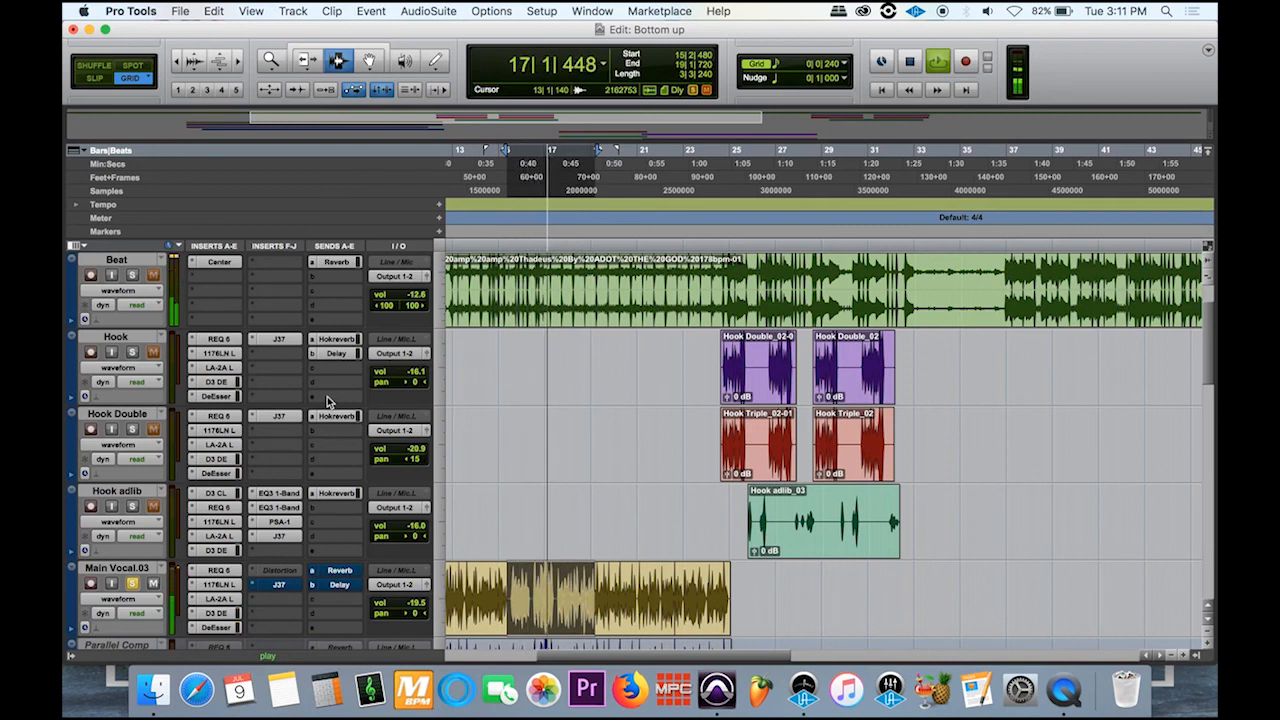
{"action": "key", "text": "space"}
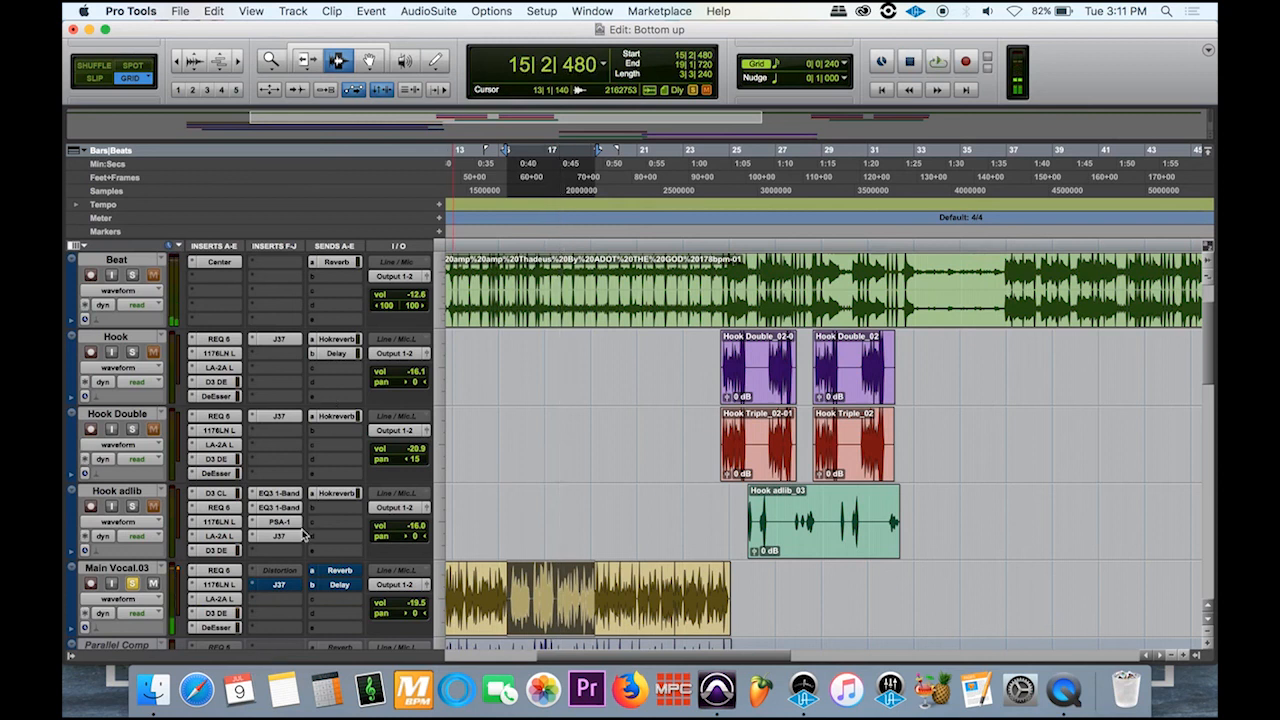
- Bypass the two de-essers on Main Vocal.03 again and play the phrase for comparison
{"action": "left_click", "coordinate": [224, 614], "text": "super"}
{"action": "left_click", "coordinate": [225, 628], "text": "super"}
{"action": "key", "text": "space"}
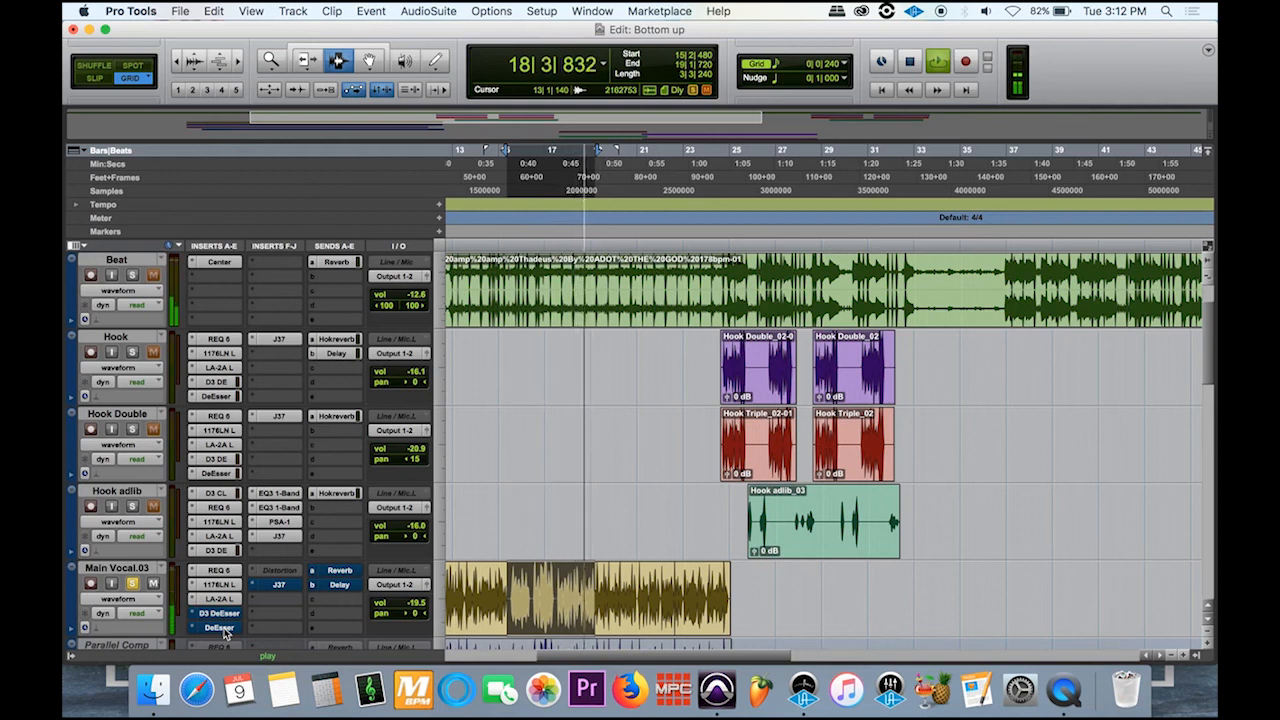
{"action": "key", "text": "space"}
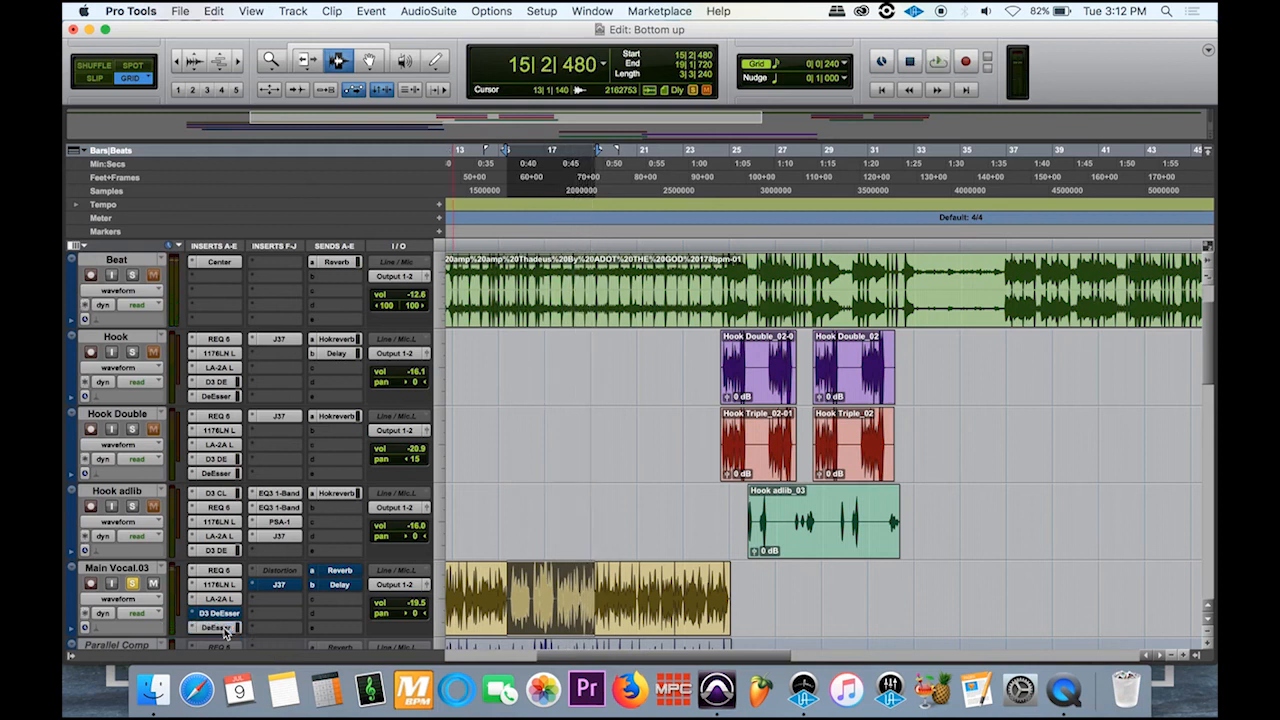
- Play the phrase with both de-essers reactivated, and replay it in the full mix with Main Vocal.03 unsoloed
{"action": "key", "text": "space"}
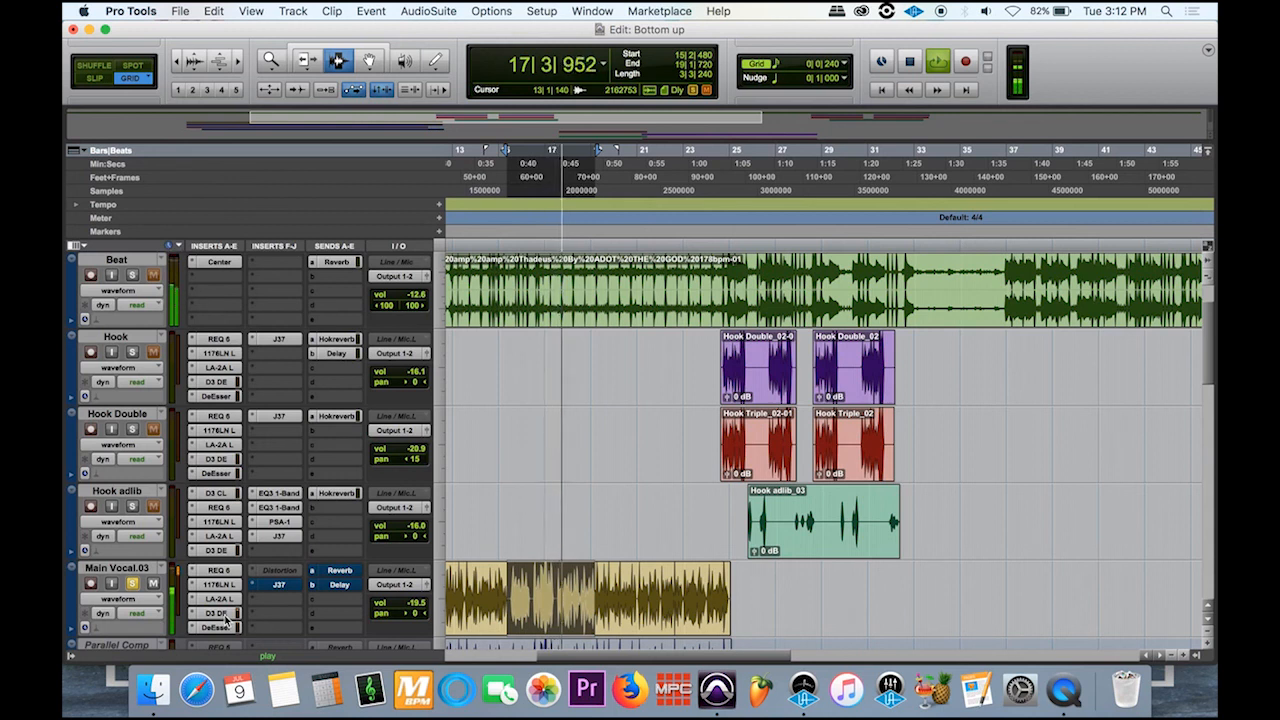
{"action": "key", "text": "space"}
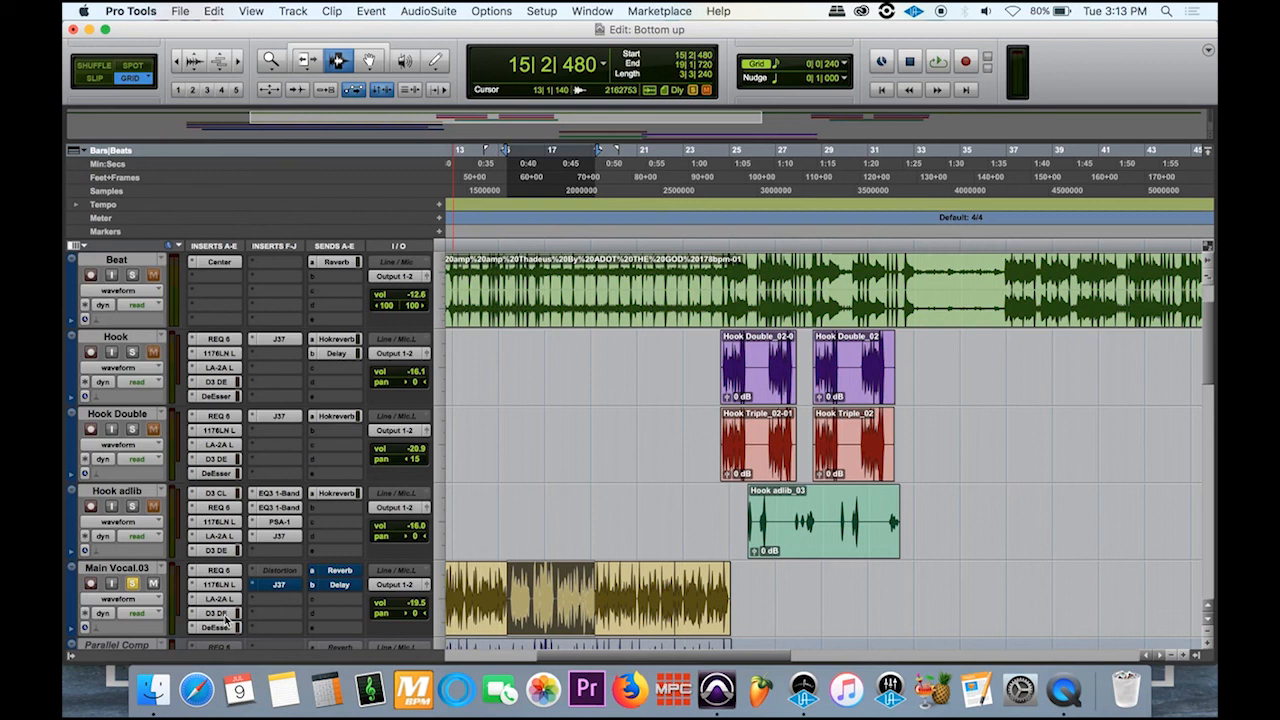
{"action": "key", "text": "space"}
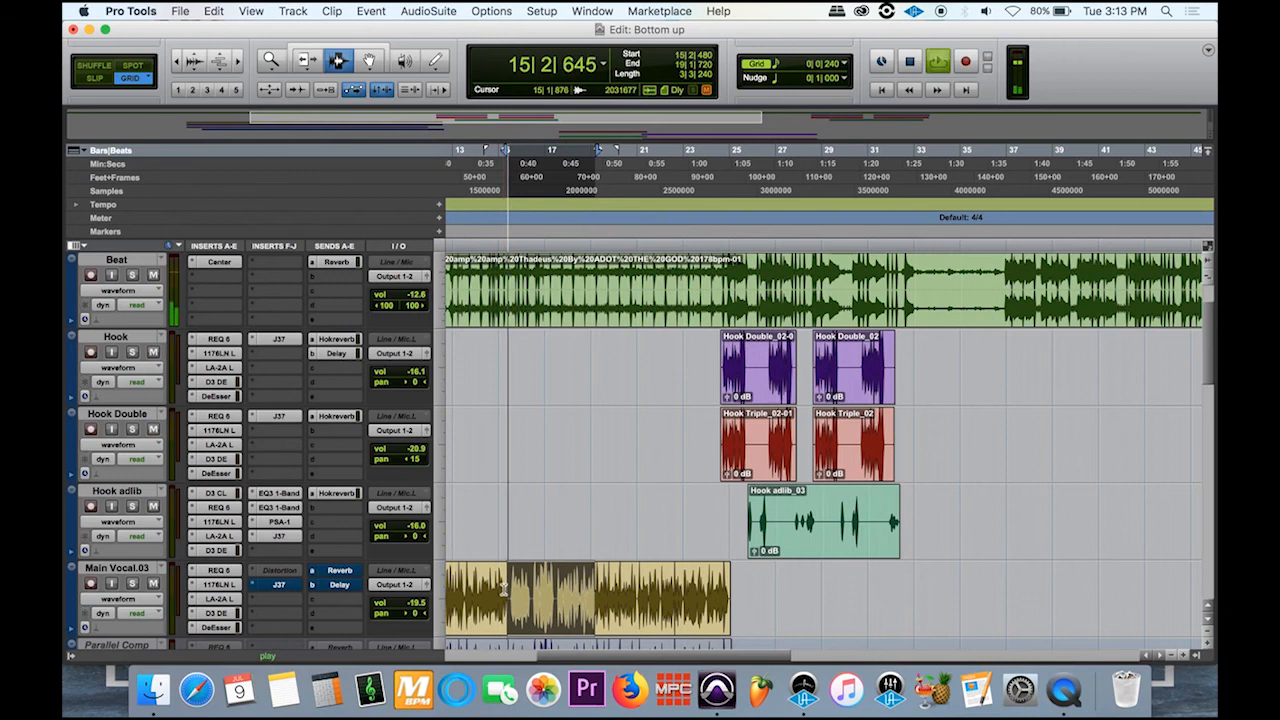